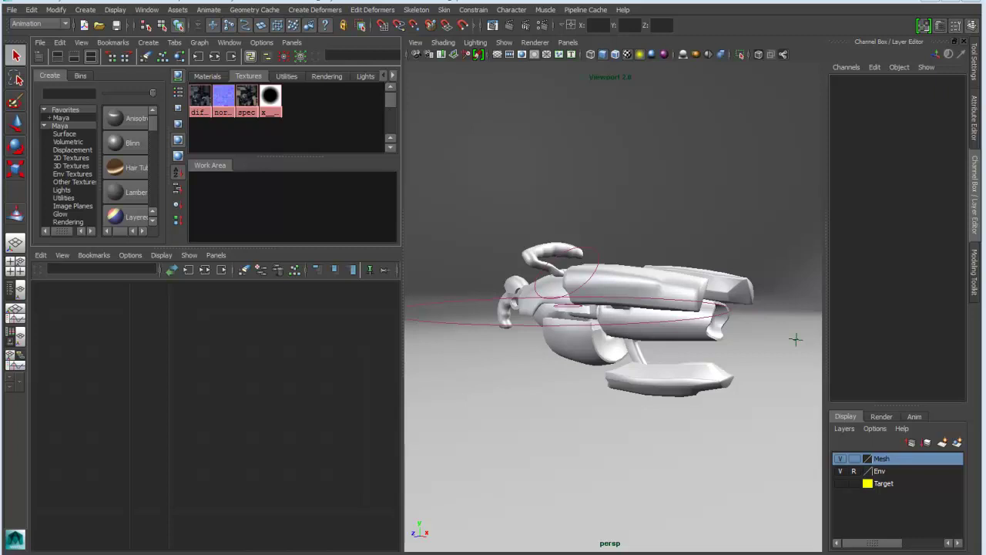
Rotate the gun's top handle control, CTRL_M_TopHandle, about Z to about -44.92
{"action": "left_click", "coordinate": [585, 241]}
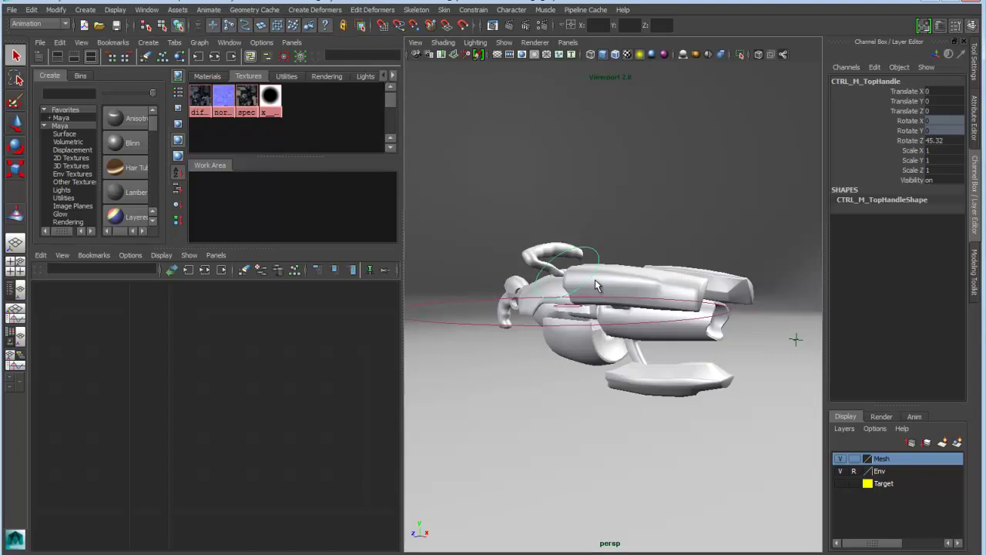
{"action": "left_click_drag", "start_coordinate": [598, 287], "coordinate": [574, 328], "text": "alt"}
{"action": "key", "text": "e"}
{"action": "mouse_move", "coordinate": [585, 286]}
{"action": "left_mouse_down"}
{"action": "mouse_move", "coordinate": [592, 284]}
{"action": "mouse_move", "coordinate": [568, 218]}
{"action": "mouse_move", "coordinate": [590, 277]}
{"action": "left_mouse_up"}
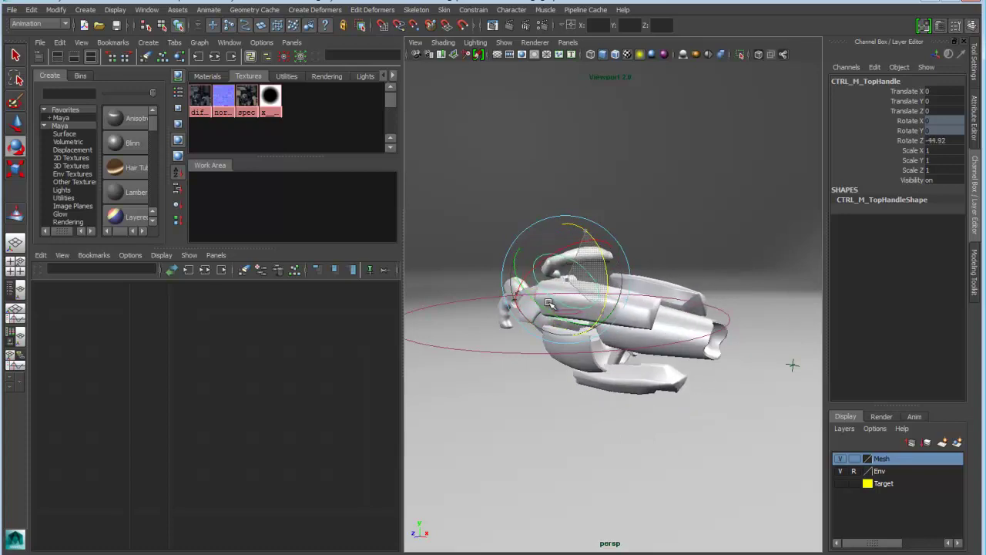
Graph the input and output connections of CTRL_M_TopHandle and maximize the Node Editor with the whole network framed
{"action": "left_click", "coordinate": [205, 269]}
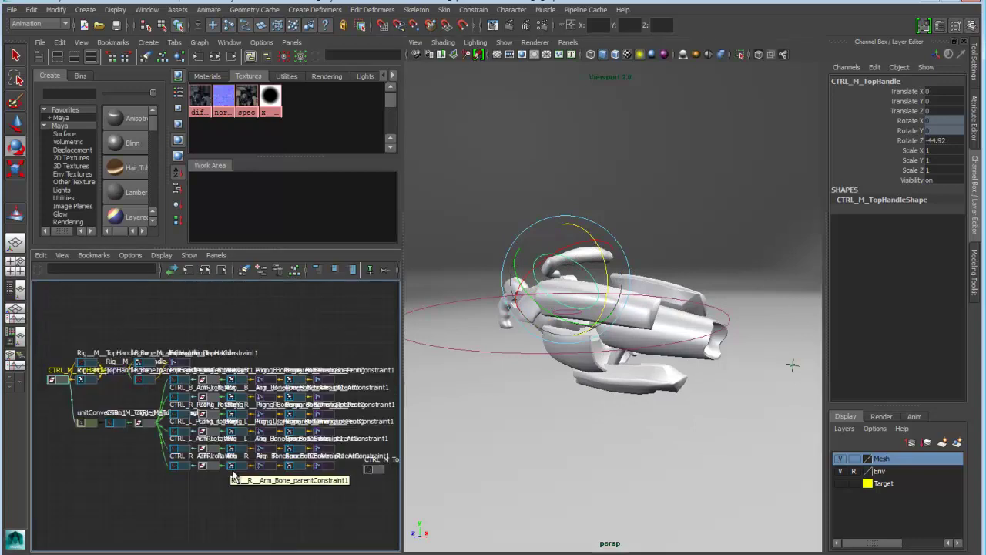
{"action": "left_click", "coordinate": [275, 314]}
{"action": "key", "text": "space"}
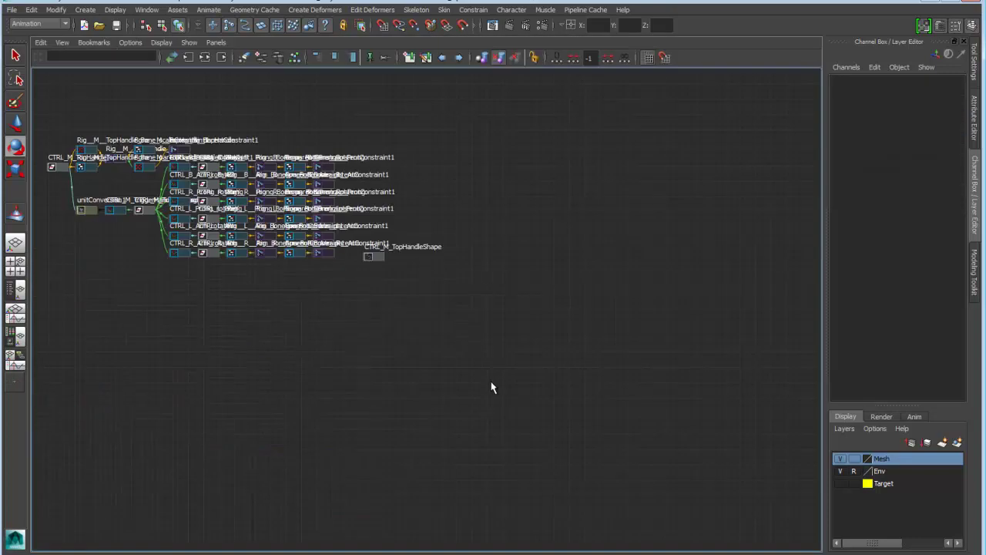
{"action": "key", "text": "a"}
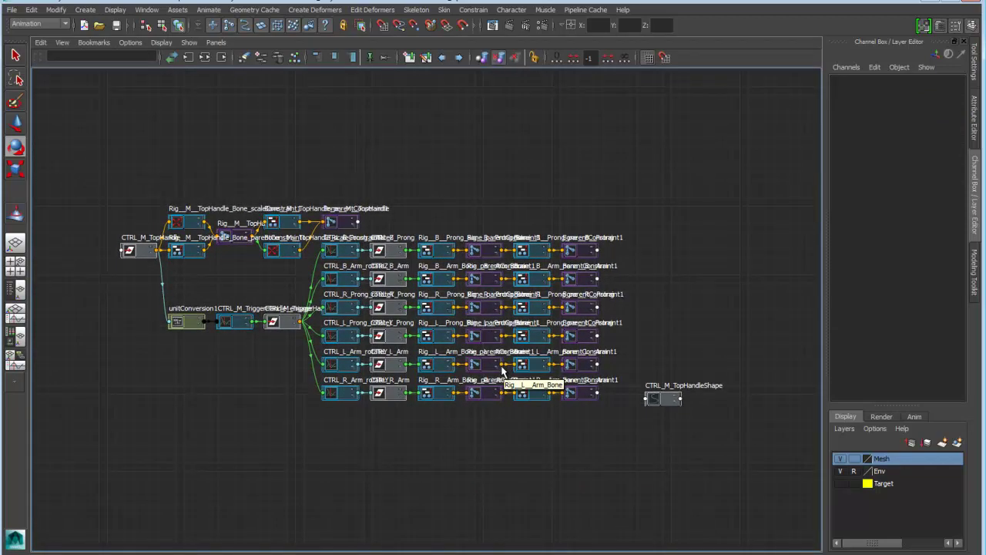
Graph the connections of the CTRL_M_TriggerHandle node with the traversal depth set to 1
{"action": "left_click", "coordinate": [281, 328]}
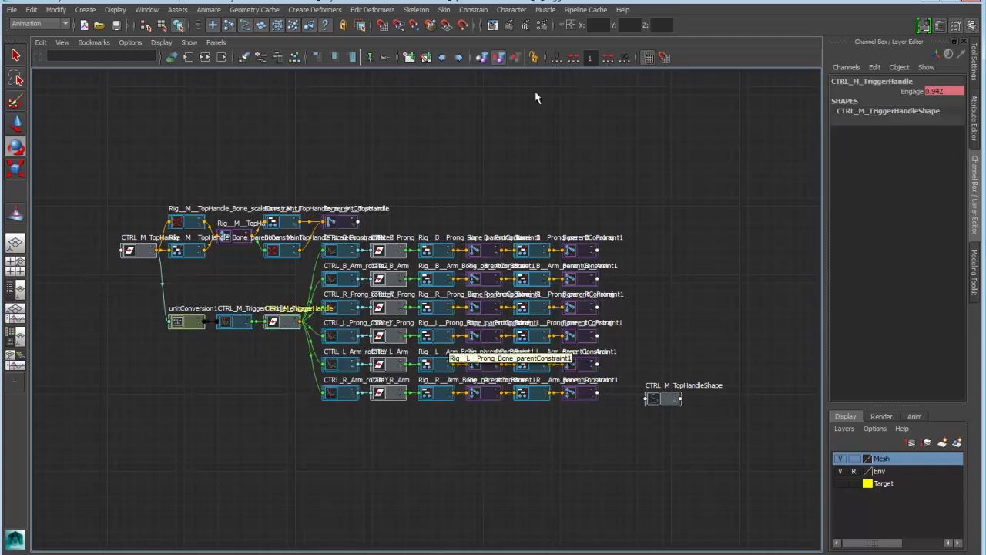
{"action": "left_click", "coordinate": [608, 59]}
{"action": "left_click", "coordinate": [608, 59]}
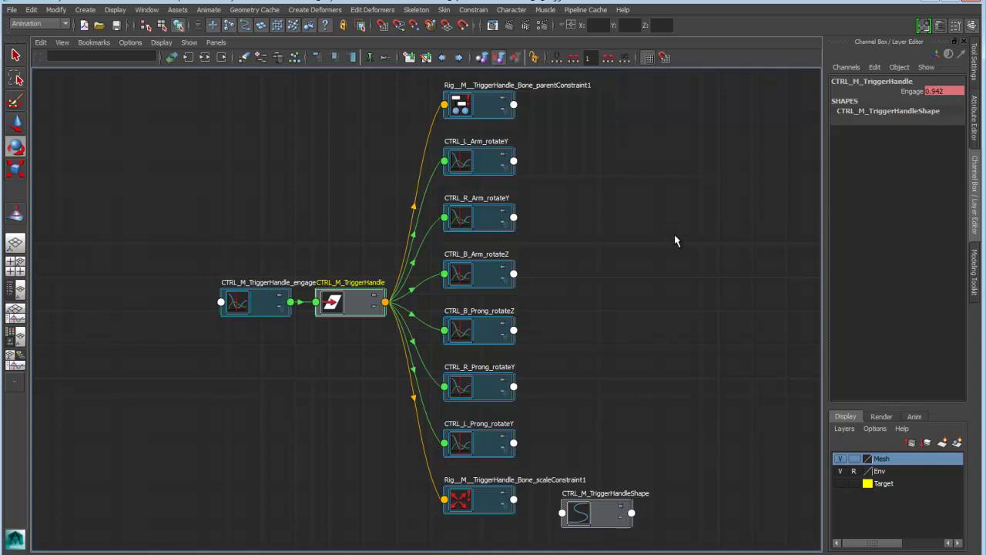
{"action": "scroll", "coordinate": [387, 308], "scroll_direction": "up", "scroll_amount": 3}
{"action": "scroll", "coordinate": [422, 316], "scroll_direction": "down", "scroll_amount": 3}
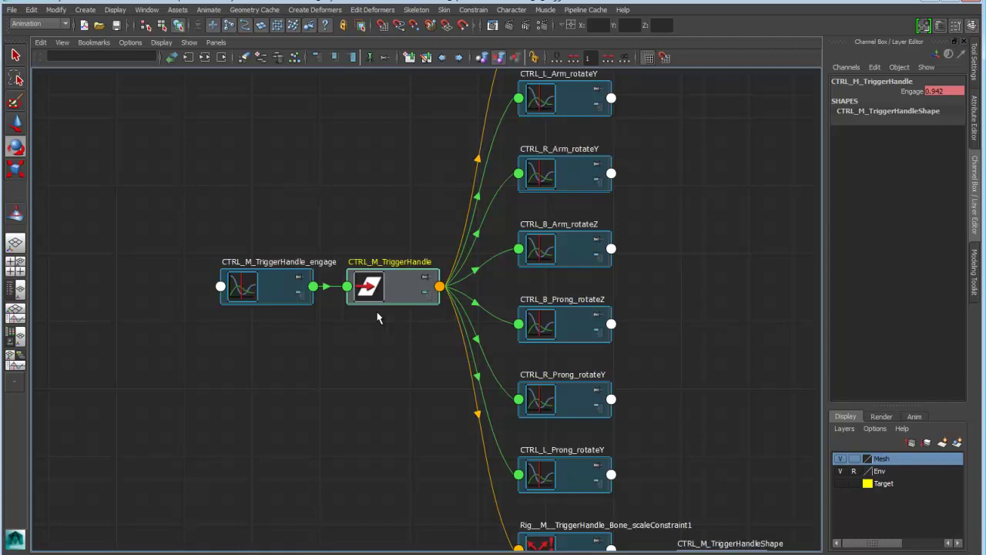
Title the graphed nodes by node type and slightly shift the trigger handle's engage curve and transform nodes
{"action": "right_click_drag", "start_coordinate": [247, 335], "coordinate": [339, 342], "text": "alt"}
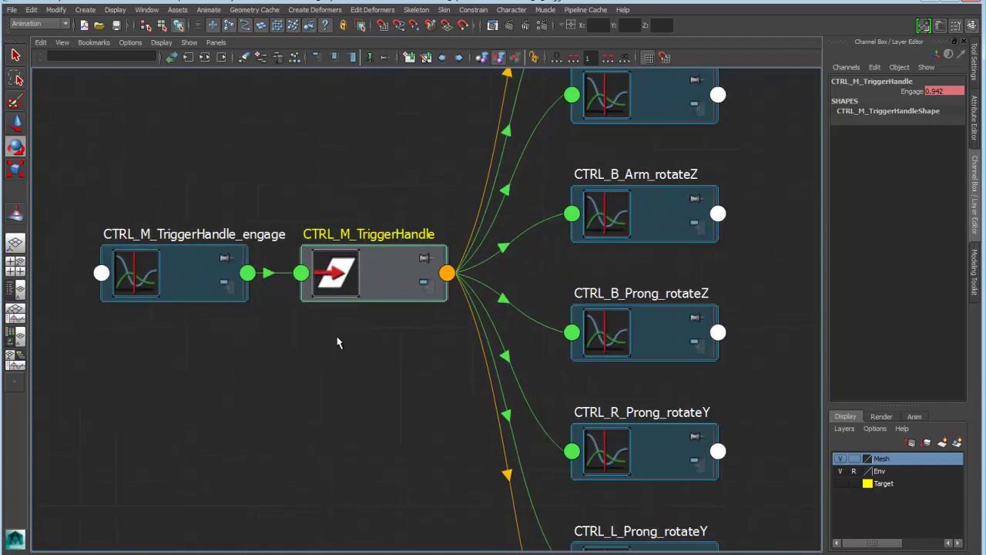
{"action": "middle_click_drag", "start_coordinate": [339, 341], "coordinate": [381, 366], "text": "alt"}
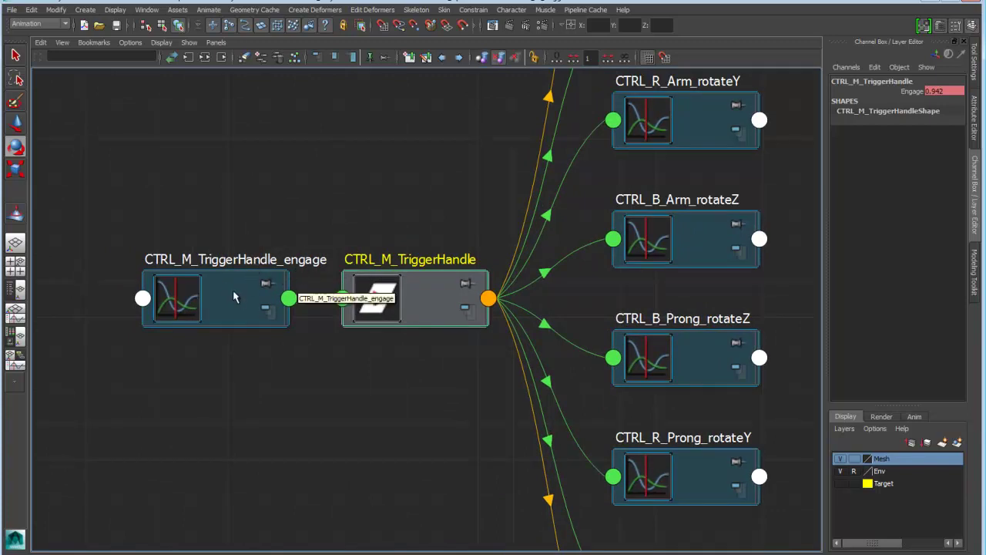
{"action": "middle_click_drag", "start_coordinate": [233, 290], "coordinate": [238, 286], "text": "alt"}
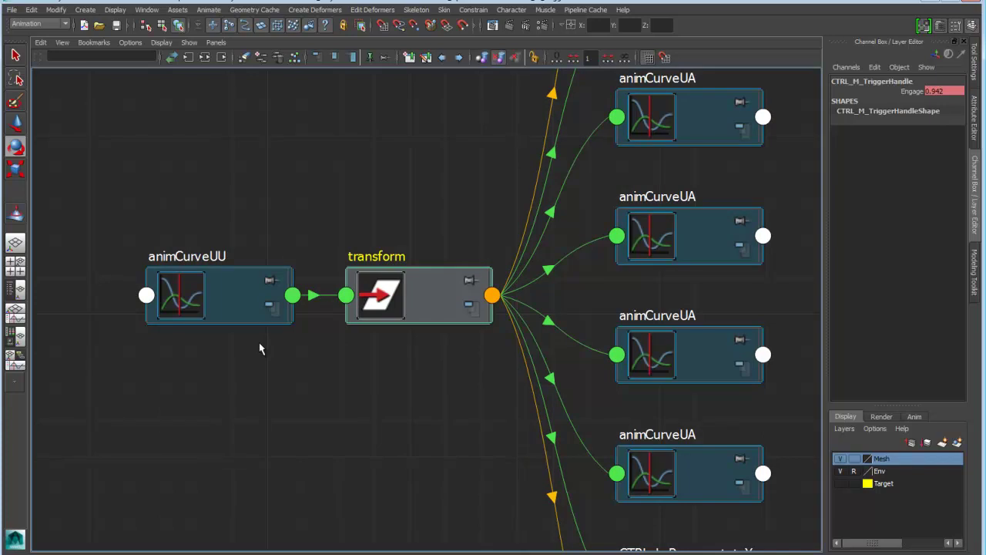
{"action": "left_click_drag", "start_coordinate": [245, 299], "coordinate": [236, 298]}
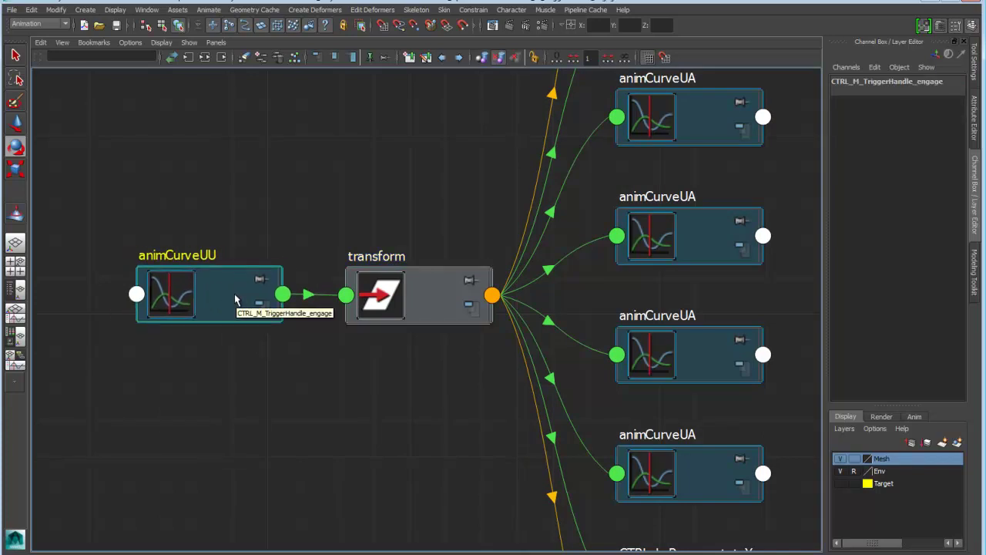
{"action": "left_click_drag", "start_coordinate": [372, 302], "coordinate": [366, 301]}
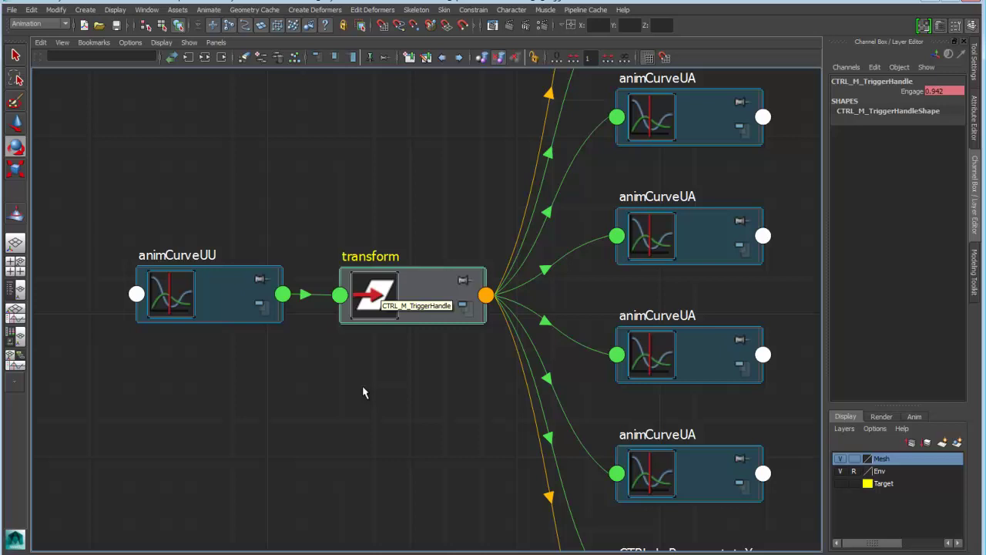
{"action": "middle_click_drag", "start_coordinate": [377, 356], "coordinate": [371, 377], "text": "alt"}
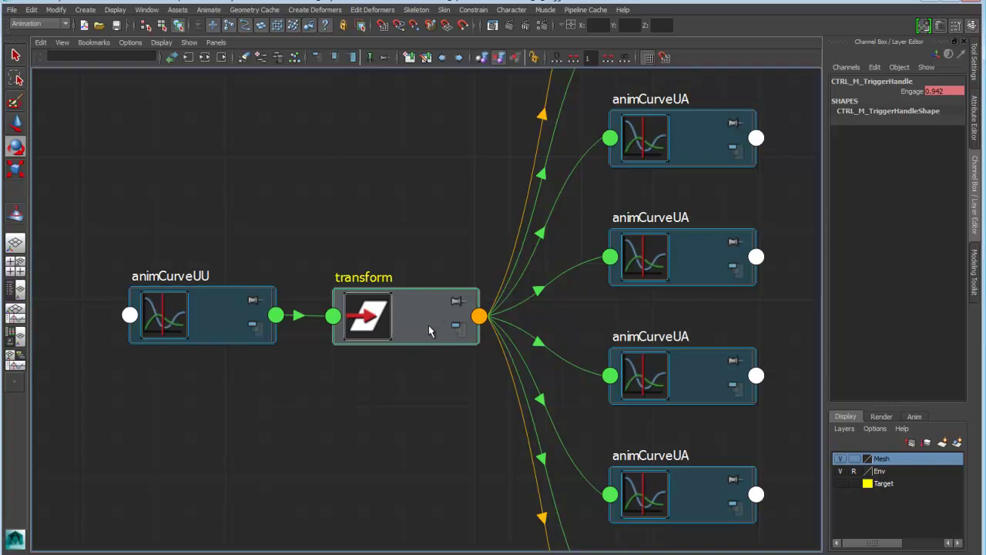
Return to the multi-panel layout, select all objects in the Mesh layer and graph their material in the Node Editor
{"action": "key", "text": "space"}
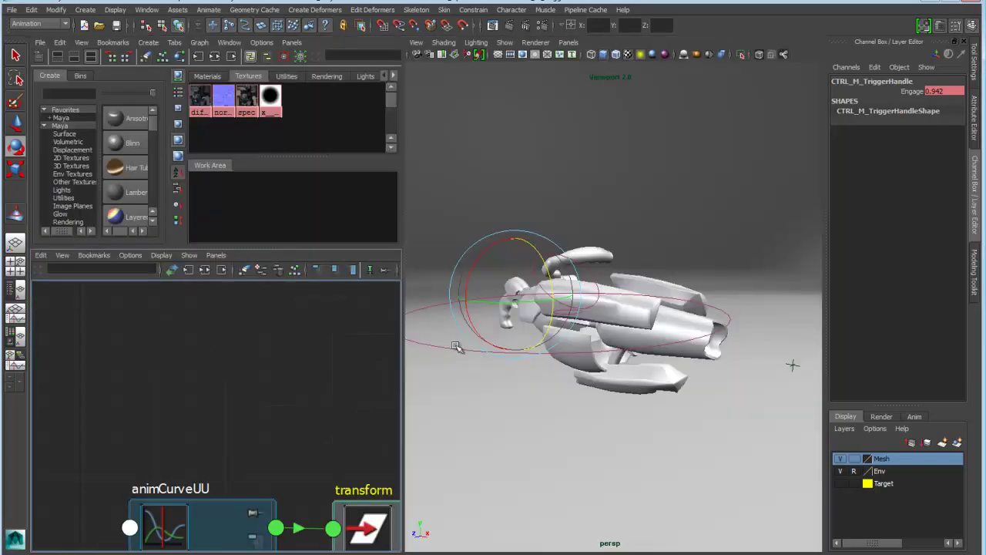
{"action": "right_click", "coordinate": [897, 462]}
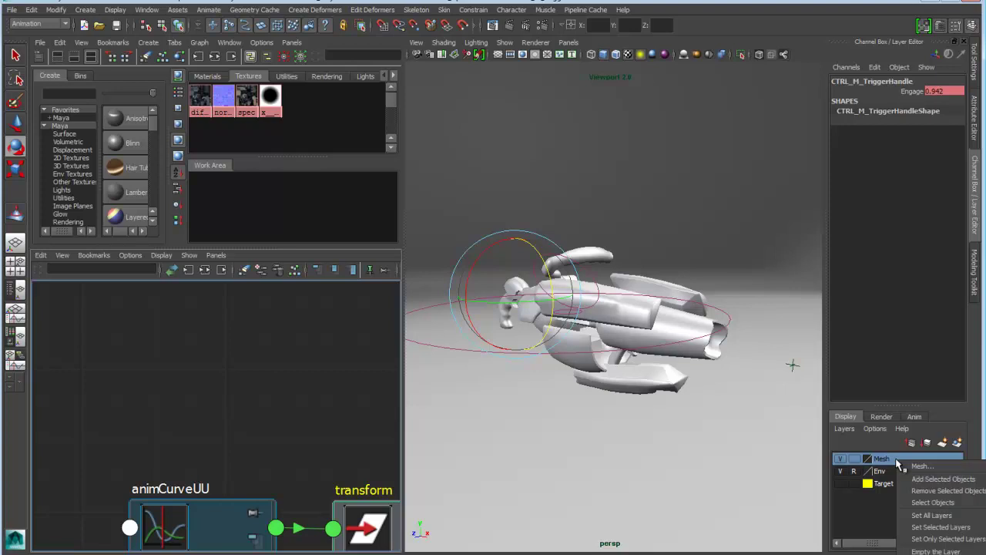
{"action": "left_click", "coordinate": [928, 502]}
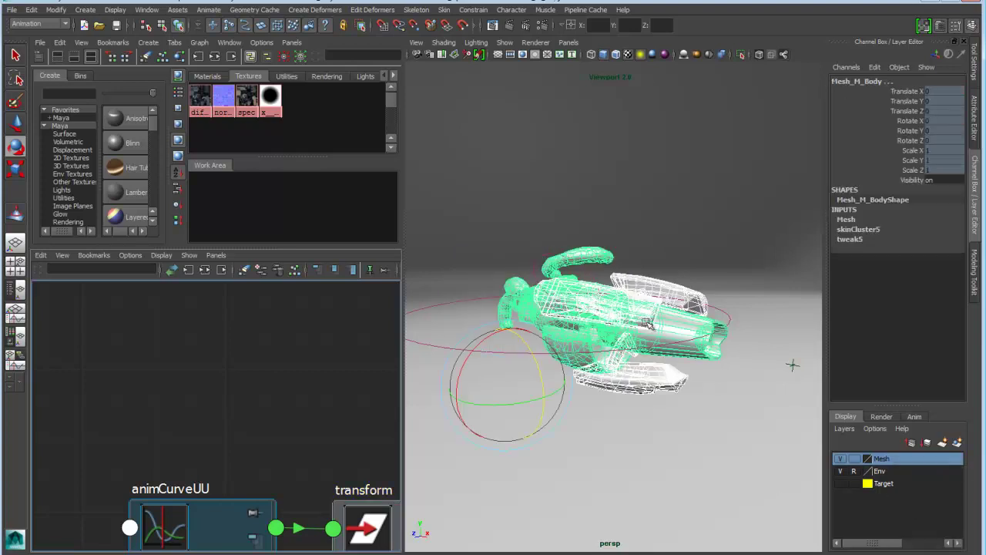
{"action": "right_click_drag", "start_coordinate": [198, 335], "coordinate": [205, 368]}
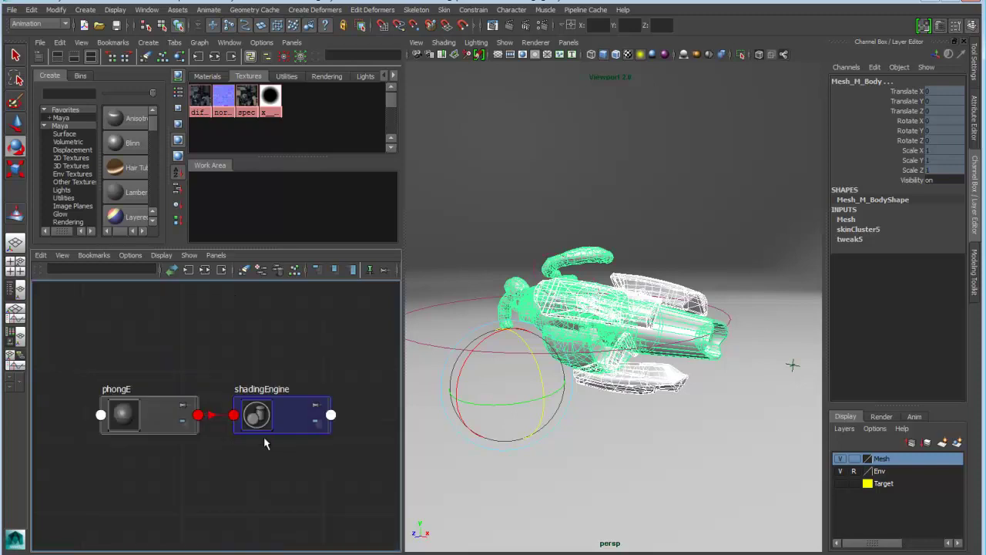
{"action": "scroll", "coordinate": [231, 443], "scroll_direction": "up", "scroll_amount": 2}
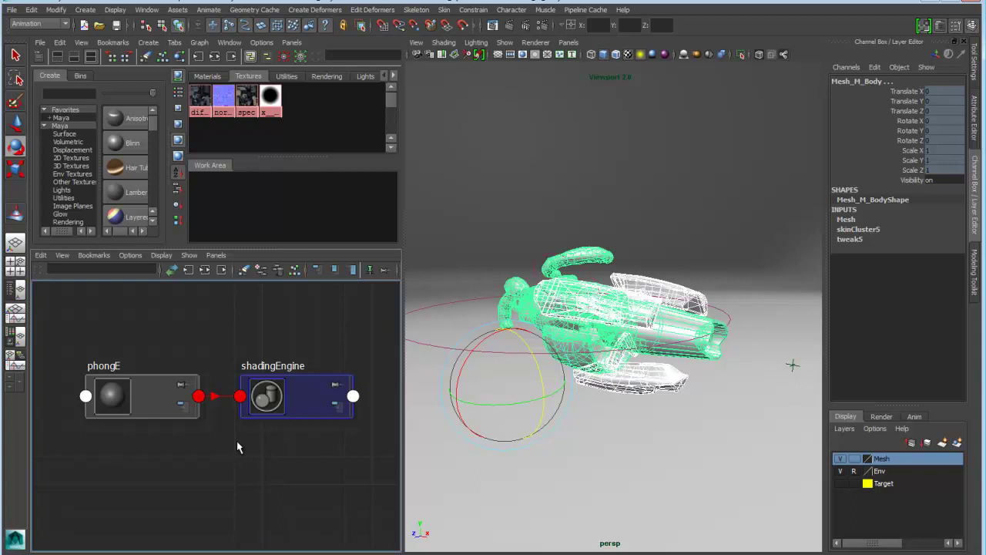
Select the phongE and shadingEngine nodes, expand them to their full attribute lists and collapse them again
{"action": "left_click_drag", "start_coordinate": [160, 354], "coordinate": [258, 424]}
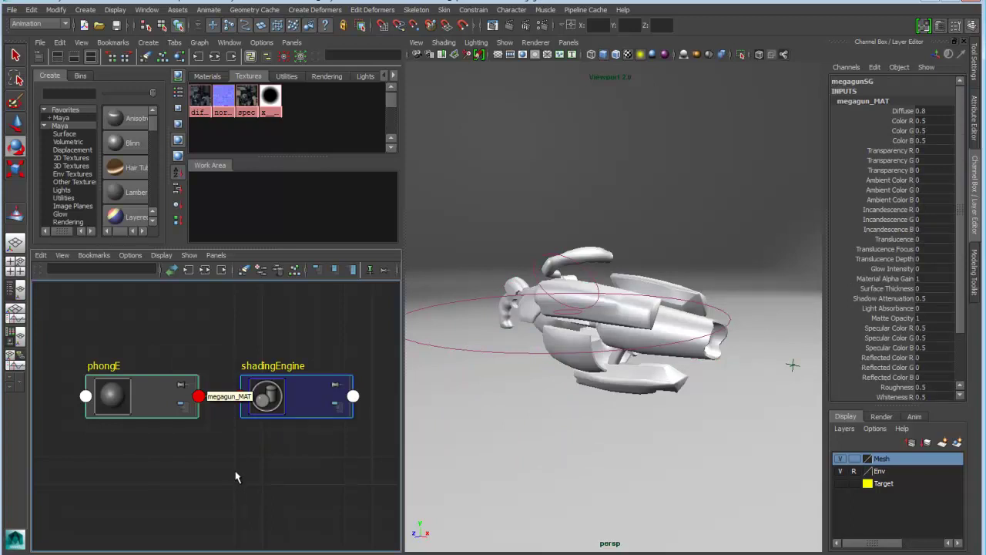
{"action": "key", "text": "2"}
{"action": "key", "text": "3"}
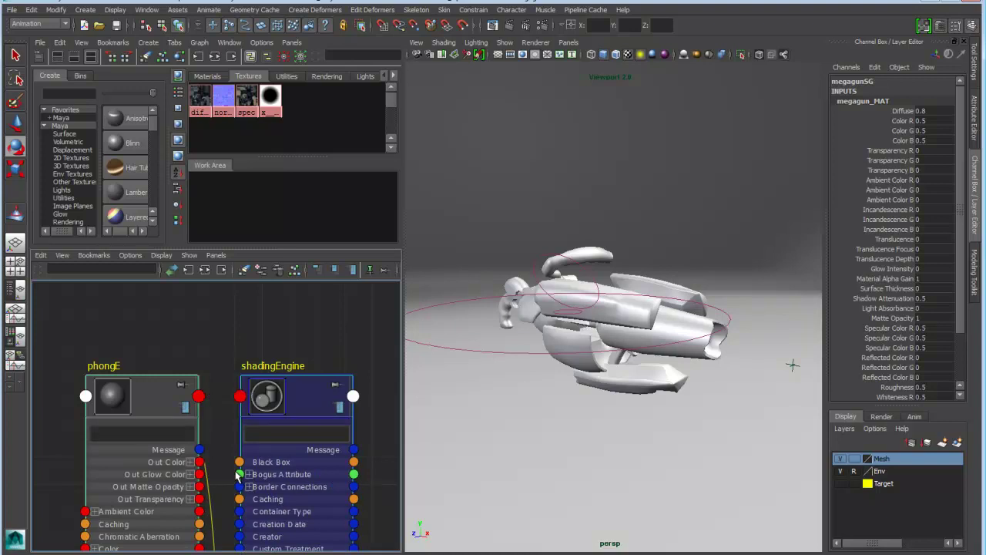
{"action": "key", "text": "1"}
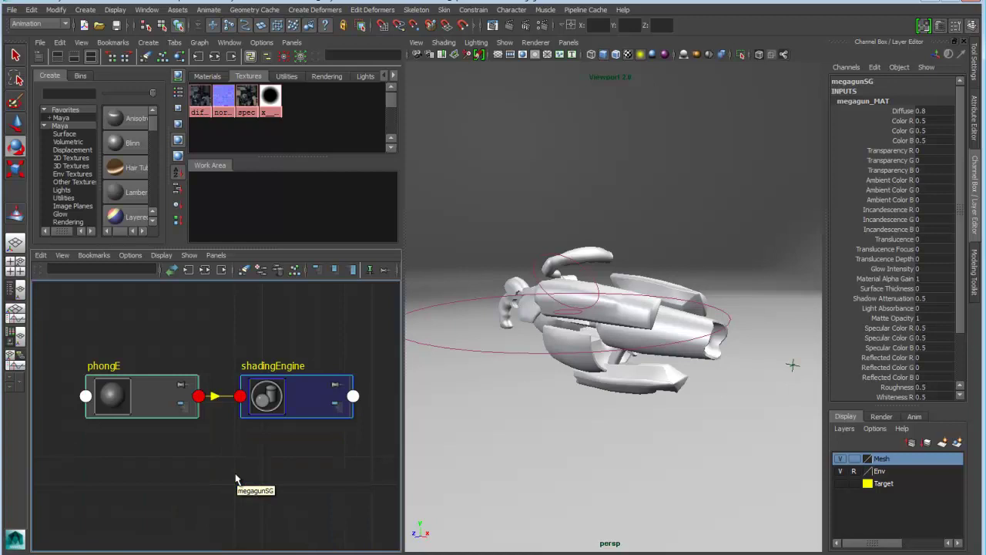
Show only the connected attributes on the phongE and shadingEngine nodes
{"action": "key", "text": "2"}
{"action": "scroll", "coordinate": [208, 462], "scroll_direction": "down", "scroll_amount": 2}
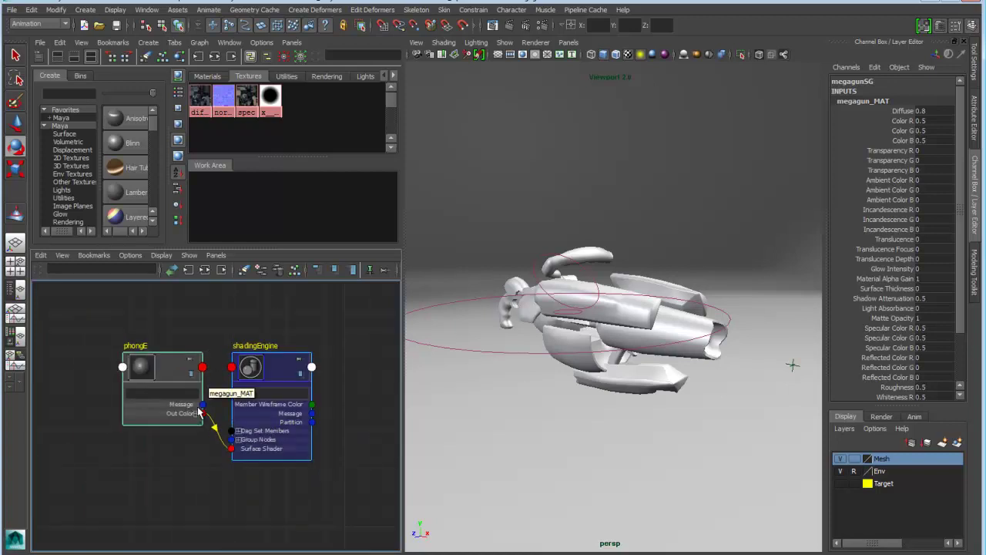
{"action": "scroll", "coordinate": [220, 422], "scroll_direction": "up", "scroll_amount": 1}
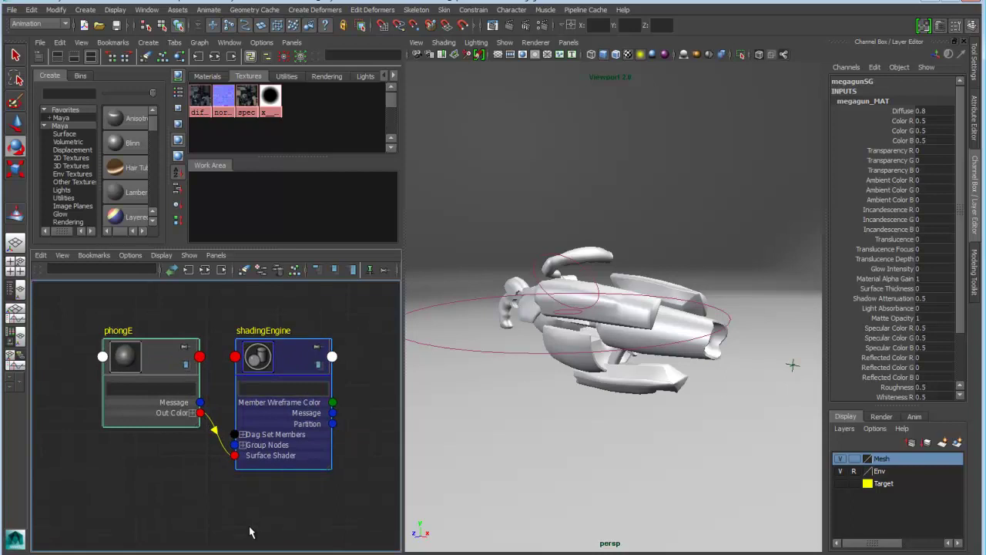
Expand phongE and shadingEngine to their primary attributes, and extend the lists to every available attribute
{"action": "key", "text": "3"}
{"action": "middle_click_drag", "start_coordinate": [253, 508], "coordinate": [257, 480], "text": "alt"}
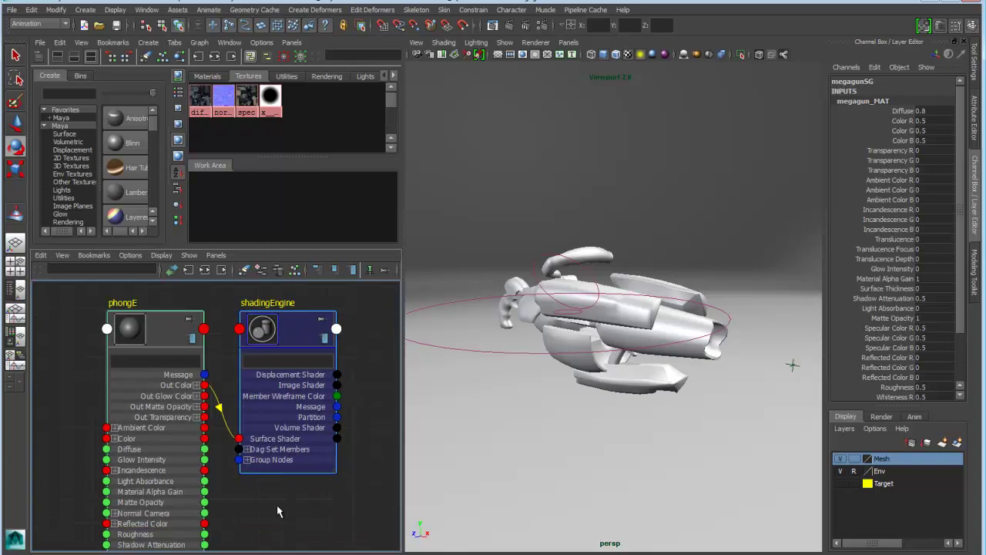
{"action": "key", "text": "4"}
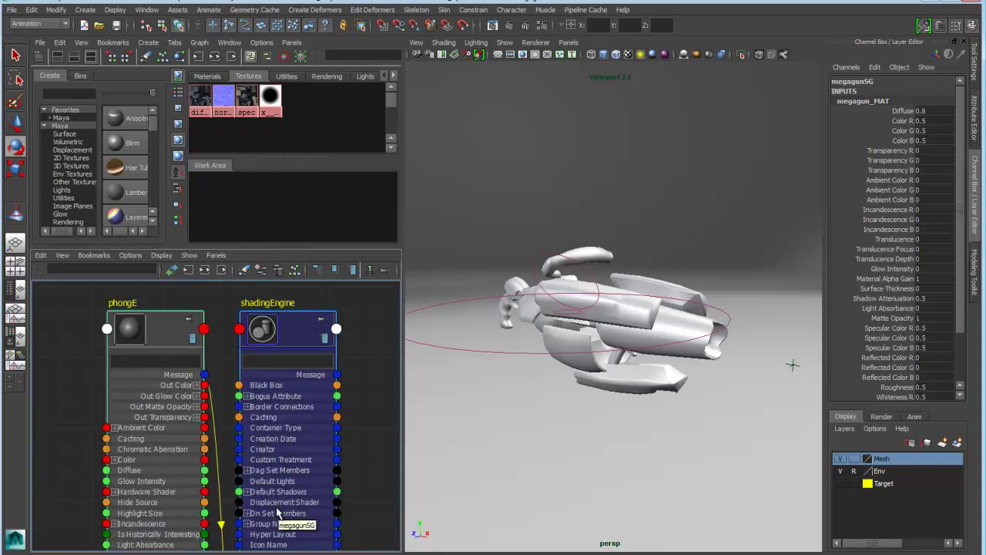
{"action": "right_click_drag", "start_coordinate": [312, 483], "coordinate": [244, 486], "text": "alt"}
{"action": "middle_click_drag", "start_coordinate": [218, 492], "coordinate": [255, 502], "text": "alt"}
{"action": "right_click_drag", "start_coordinate": [254, 502], "coordinate": [288, 510], "text": "alt"}
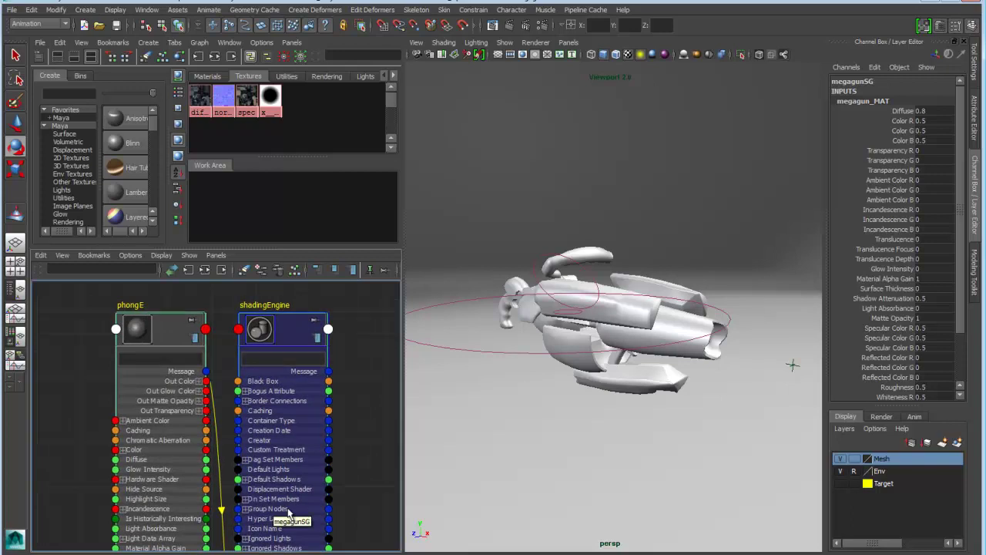
Collapse phongE and shadingEngine to the simple view without attributes
{"action": "key", "text": "1"}
{"action": "middle_click_drag", "start_coordinate": [207, 349], "coordinate": [258, 418], "text": "alt"}
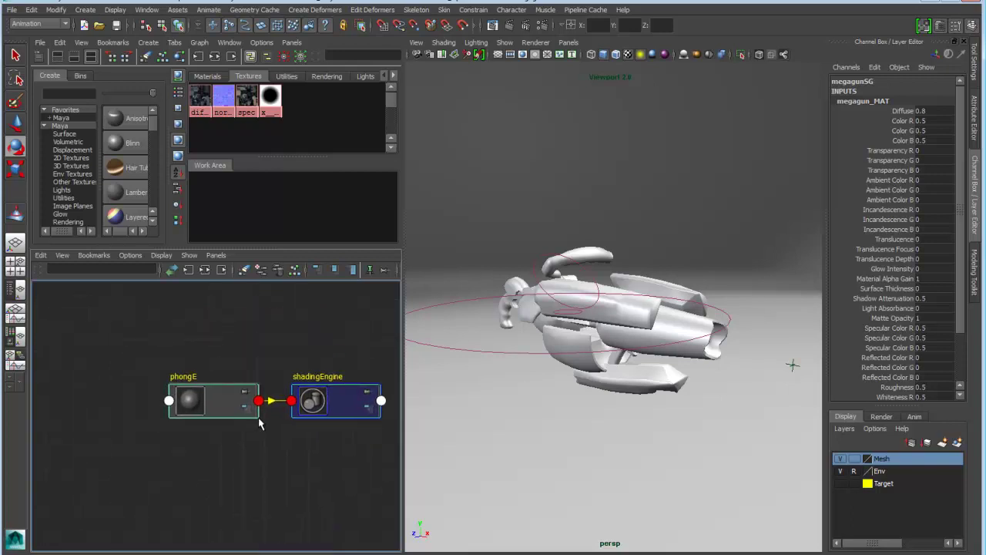
{"action": "right_click_drag", "start_coordinate": [259, 418], "coordinate": [309, 431], "text": "alt"}
{"action": "middle_click_drag", "start_coordinate": [270, 384], "coordinate": [323, 377], "text": "alt"}
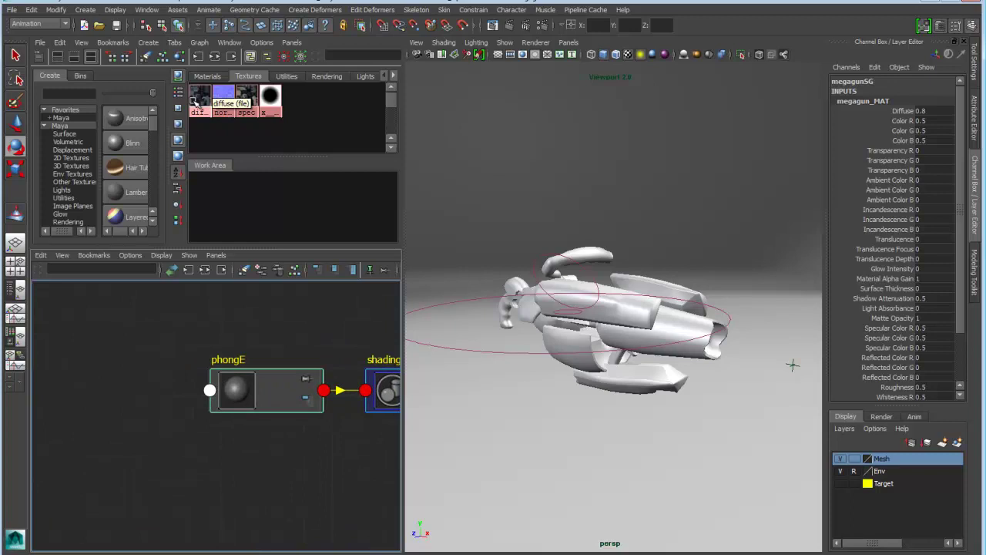
Add the diffuse file texture to the node graph and place it beside the input side of the phongE node
{"action": "middle_click_drag", "start_coordinate": [199, 100], "coordinate": [75, 341]}
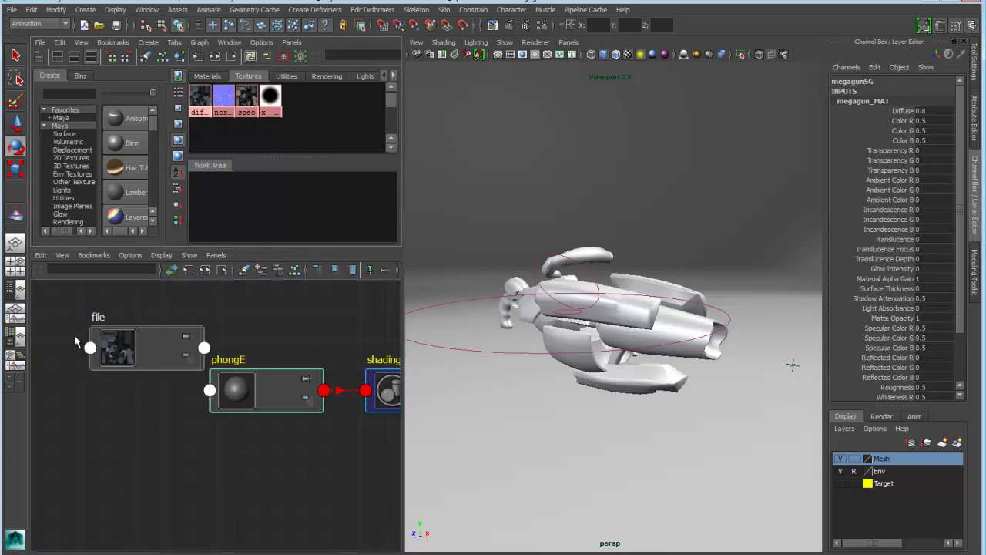
{"action": "left_click", "coordinate": [147, 341]}
{"action": "left_click_drag", "start_coordinate": [147, 341], "coordinate": [105, 332]}
{"action": "middle_click_drag", "start_coordinate": [106, 332], "coordinate": [143, 332], "text": "alt"}
{"action": "left_click_drag", "start_coordinate": [151, 336], "coordinate": [129, 331]}
{"action": "middle_click_drag", "start_coordinate": [183, 399], "coordinate": [189, 416], "text": "alt"}
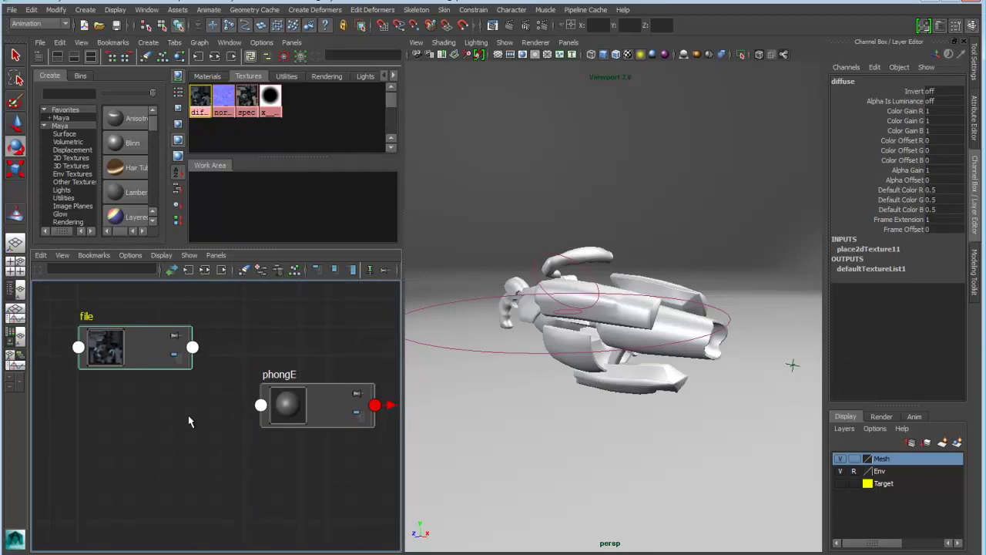
Toggle the diffuse file node's swatch between large and small sizes to preview the texture, ending with the small swatch
{"action": "key", "text": "4"}
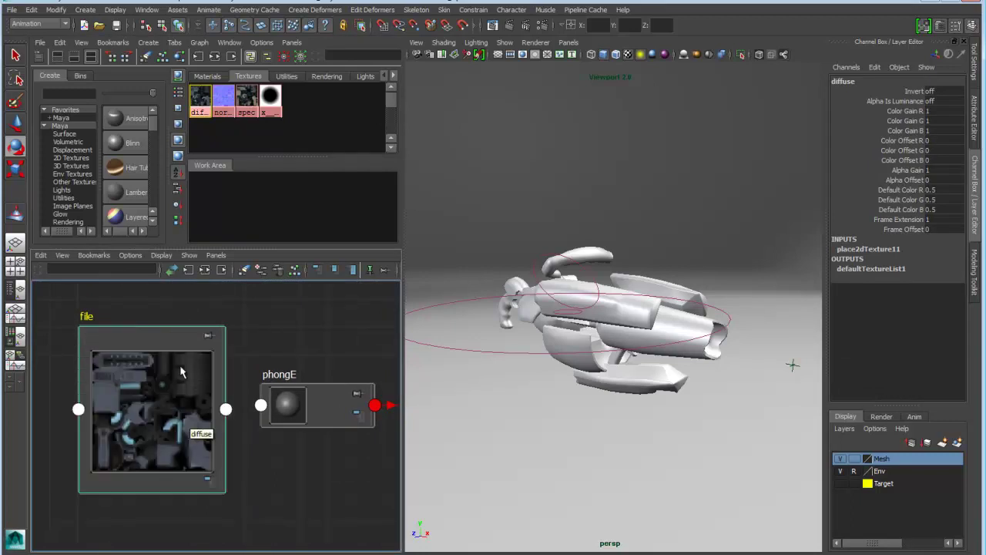
{"action": "key", "text": "4"}
{"action": "key", "text": "4"}
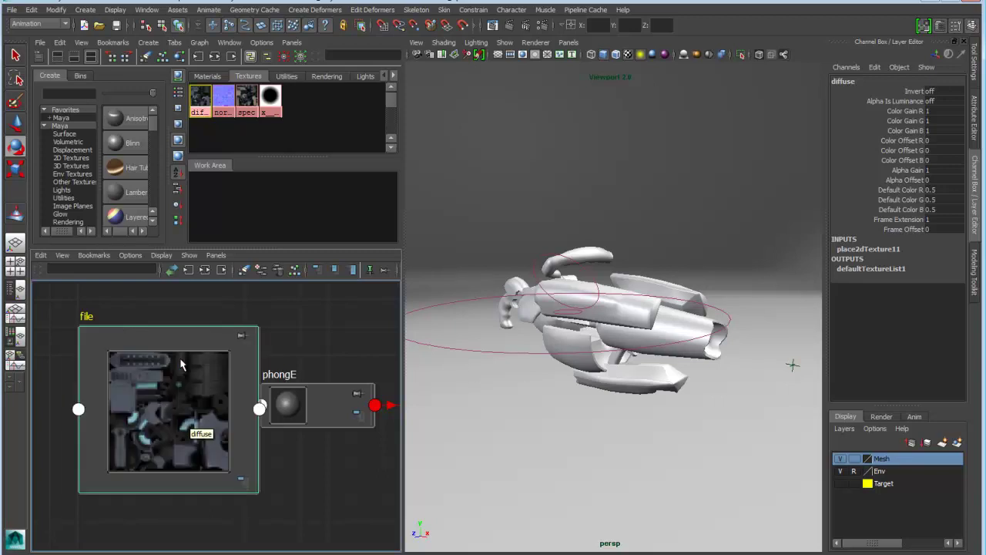
{"action": "key", "text": "4"}
{"action": "key", "text": "4"}
{"action": "scroll", "coordinate": [150, 329], "scroll_direction": "down", "scroll_amount": 3}
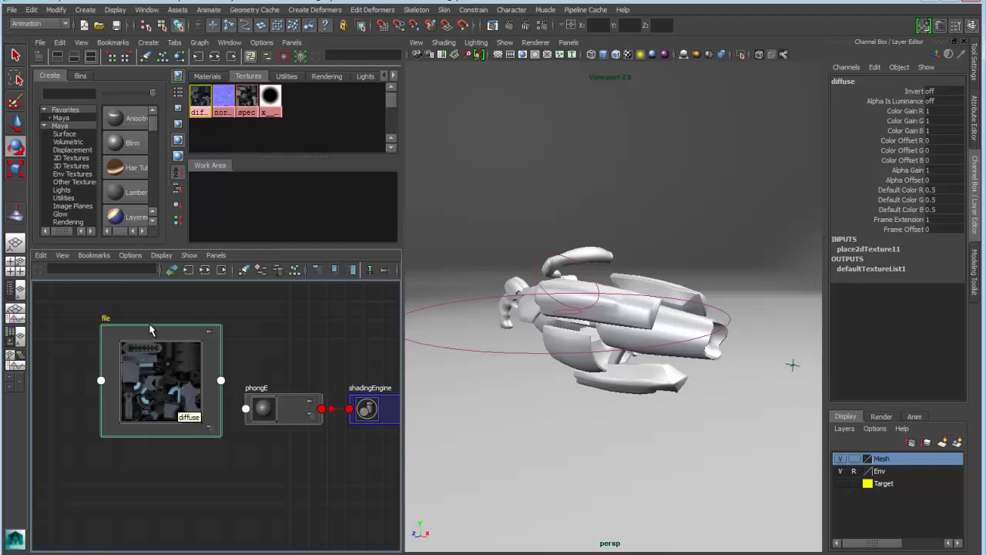
{"action": "left_click_drag", "start_coordinate": [150, 329], "coordinate": [163, 400]}
{"action": "key", "text": "4"}
{"action": "scroll", "coordinate": [202, 416], "scroll_direction": "up", "scroll_amount": 2}
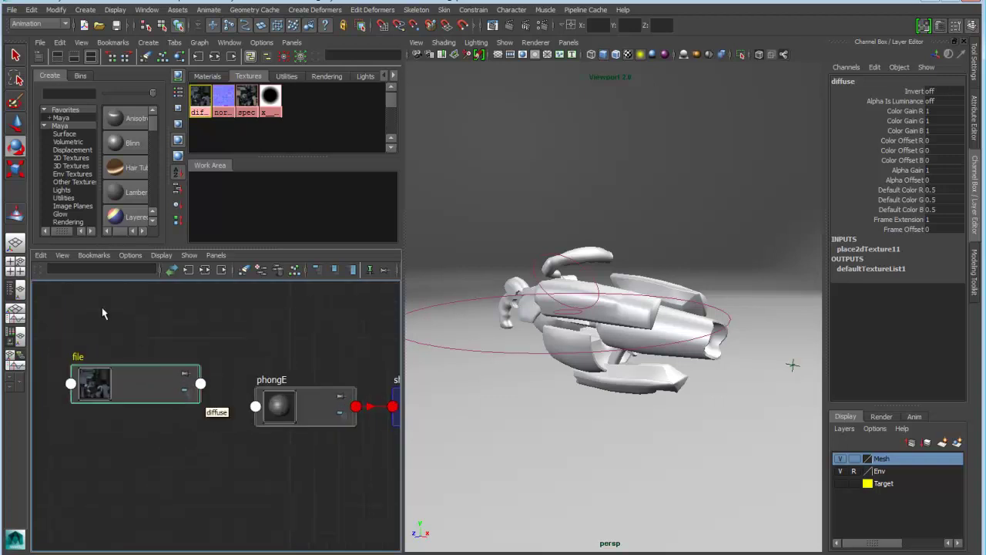
Expand the diffuse file node and the phongE node together to their full attribute lists, and bring the facing attributes into view
{"action": "left_click_drag", "start_coordinate": [144, 331], "coordinate": [293, 445]}
{"action": "middle_click_drag", "start_coordinate": [305, 459], "coordinate": [294, 441], "text": "alt"}
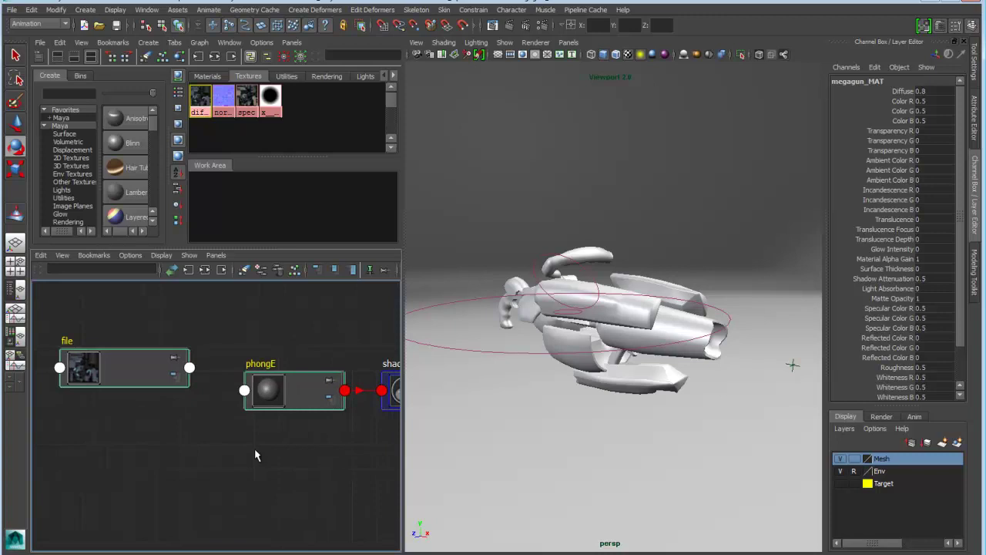
{"action": "key", "text": "3"}
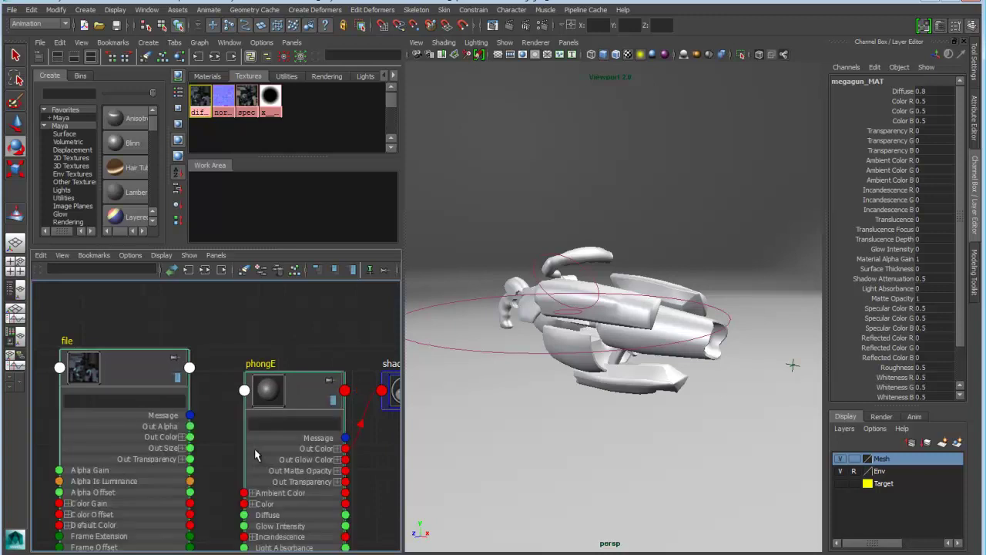
{"action": "left_click_drag", "start_coordinate": [145, 398], "coordinate": [143, 378]}
{"action": "right_click_drag", "start_coordinate": [144, 374], "coordinate": [163, 374], "text": "alt"}
{"action": "middle_click_drag", "start_coordinate": [162, 373], "coordinate": [150, 357], "text": "alt"}
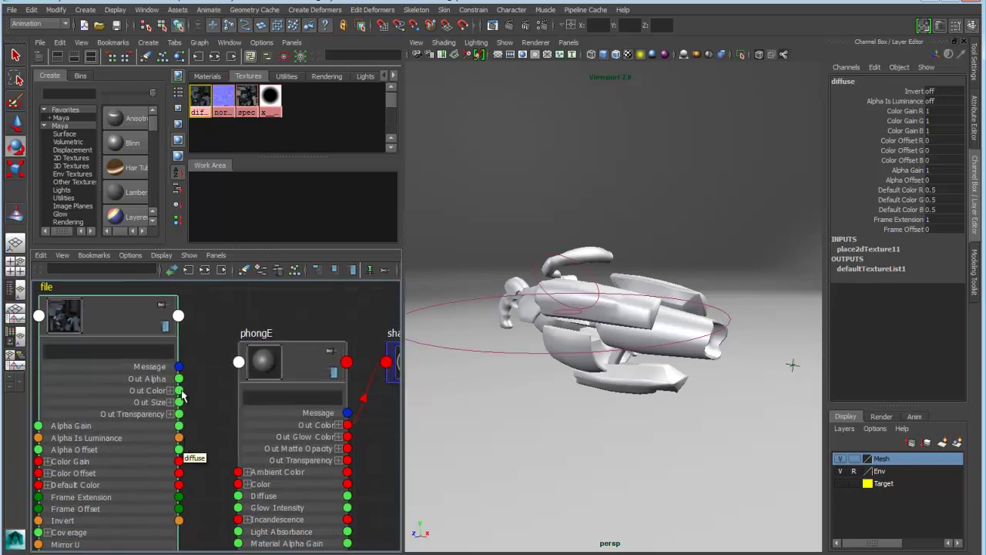
Connect the diffuse file's Out Color to phongE's Color, and delete that connection
{"action": "left_click_drag", "start_coordinate": [178, 391], "coordinate": [238, 486]}
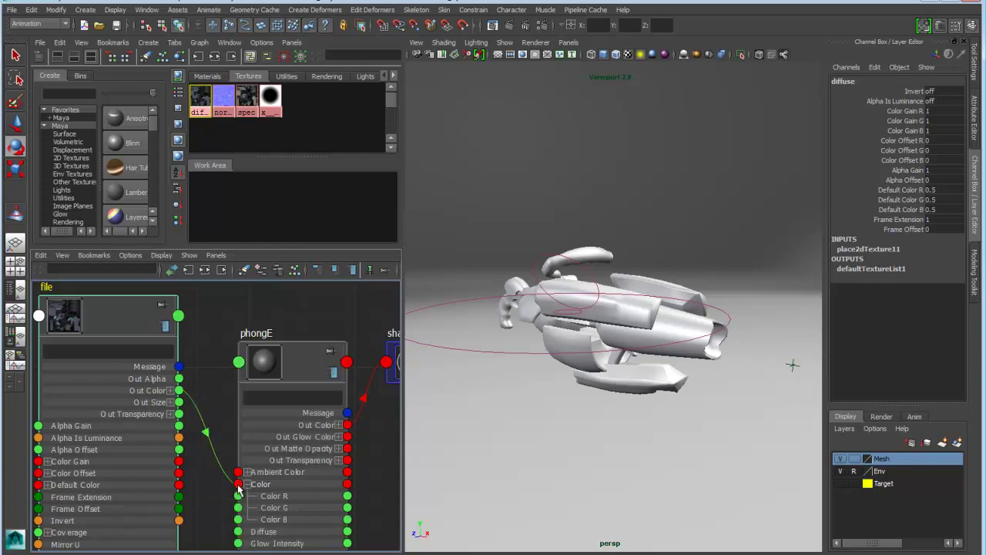
{"action": "left_click", "coordinate": [207, 459]}
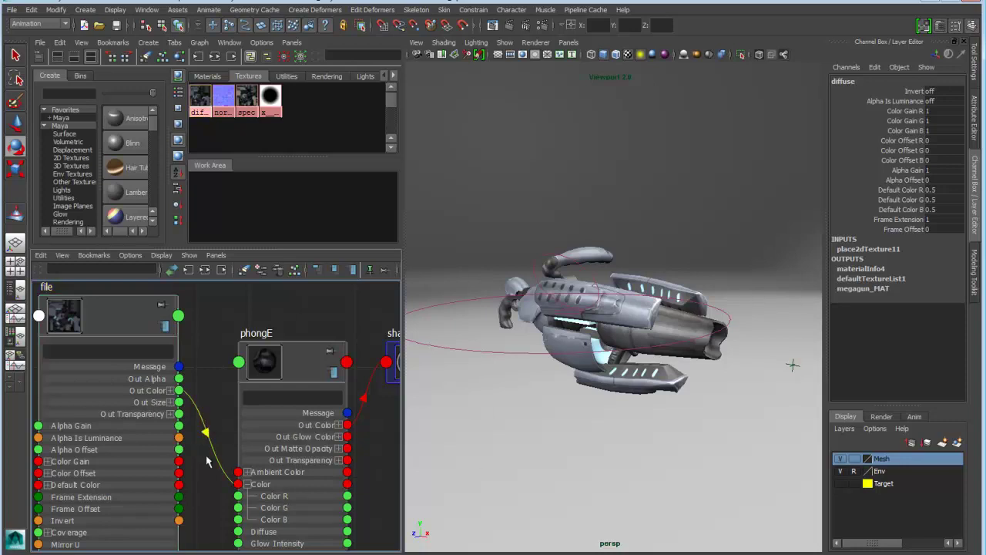
{"action": "key", "text": "Delete"}
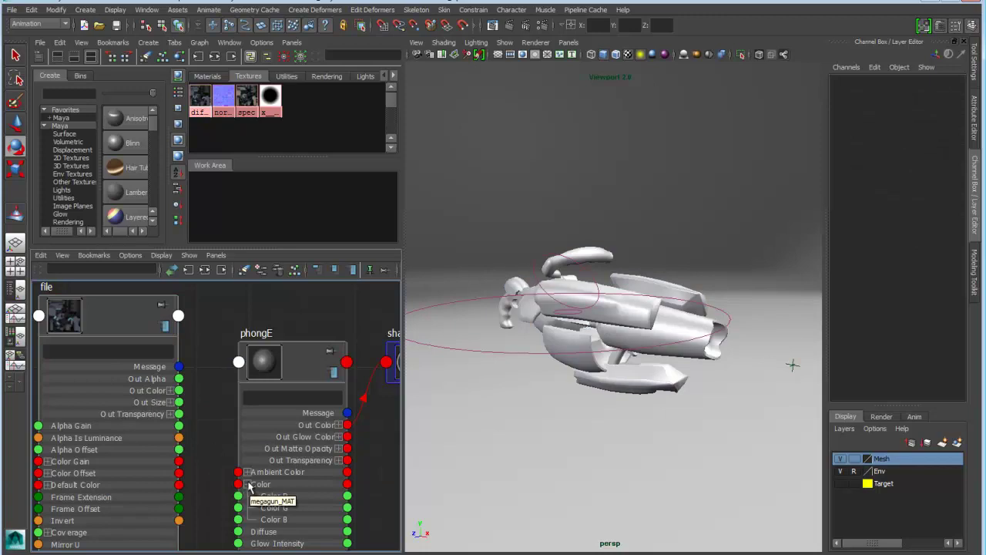
Expand the diffuse file's Out Color channels, connect Out Color R to phongE's Color R, and delete that connection
{"action": "left_click", "coordinate": [170, 390]}
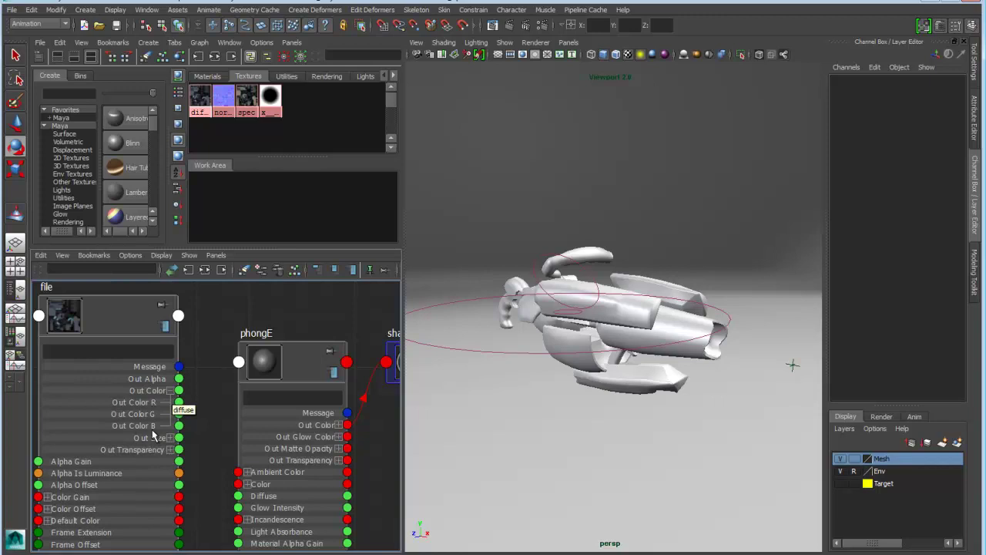
{"action": "left_click_drag", "start_coordinate": [179, 402], "coordinate": [225, 480]}
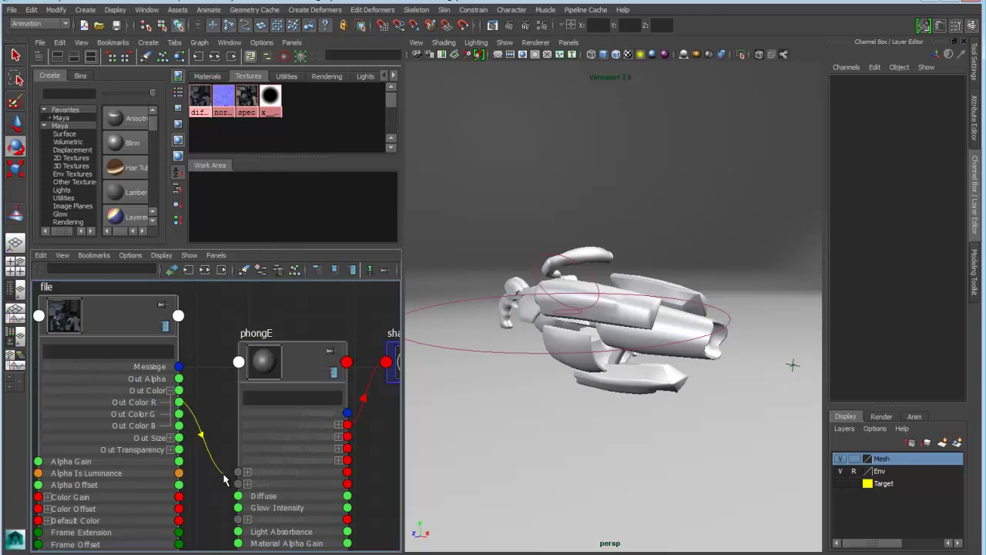
{"action": "mouse_move", "coordinate": [223, 479]}
{"action": "left_mouse_down"}
{"action": "mouse_move", "coordinate": [235, 474]}
{"action": "mouse_move", "coordinate": [238, 497]}
{"action": "left_mouse_up"}
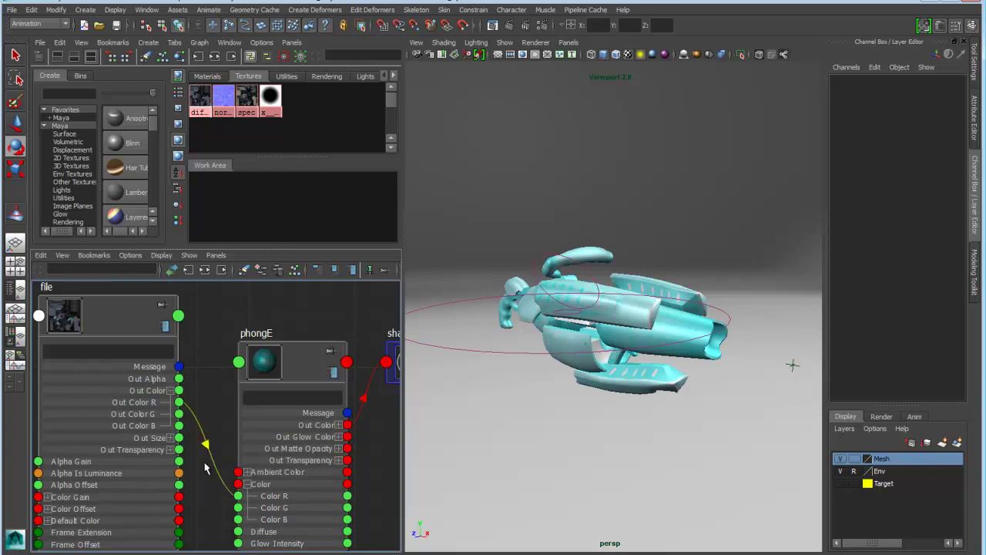
{"action": "key", "text": "Delete"}
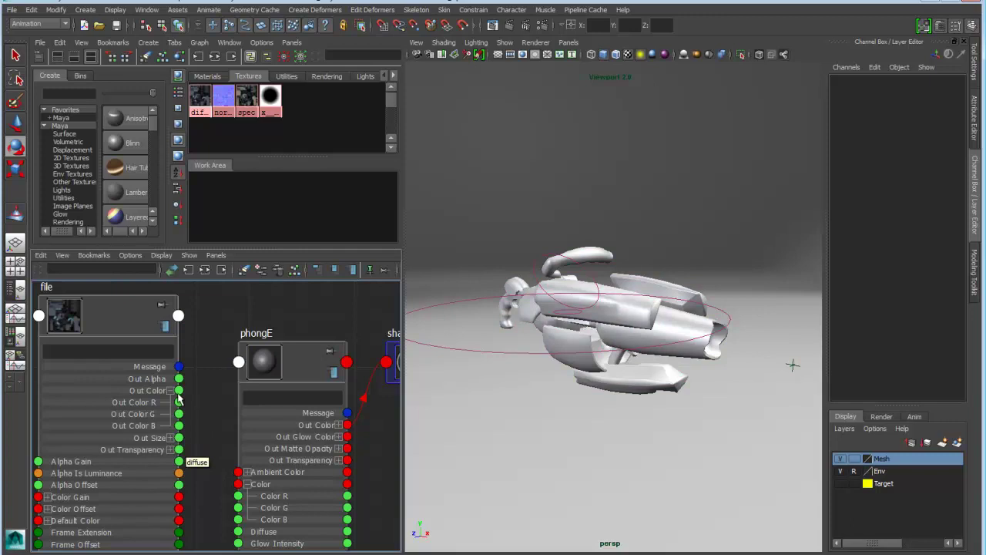
Connect the diffuse file's Out Color to phongE's Color, and collapse the diffuse file node to its simple view
{"action": "left_click_drag", "start_coordinate": [179, 390], "coordinate": [238, 484]}
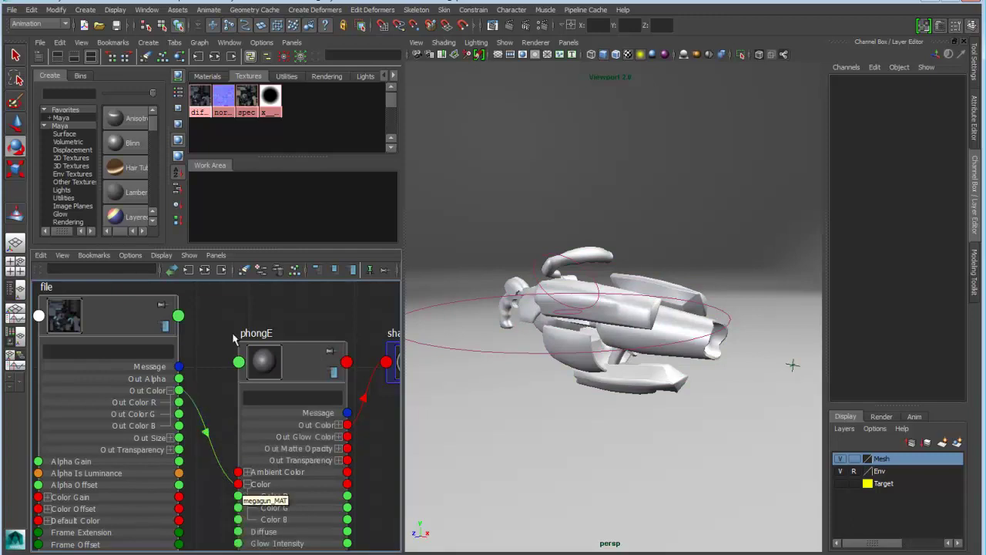
{"action": "left_click", "coordinate": [247, 353]}
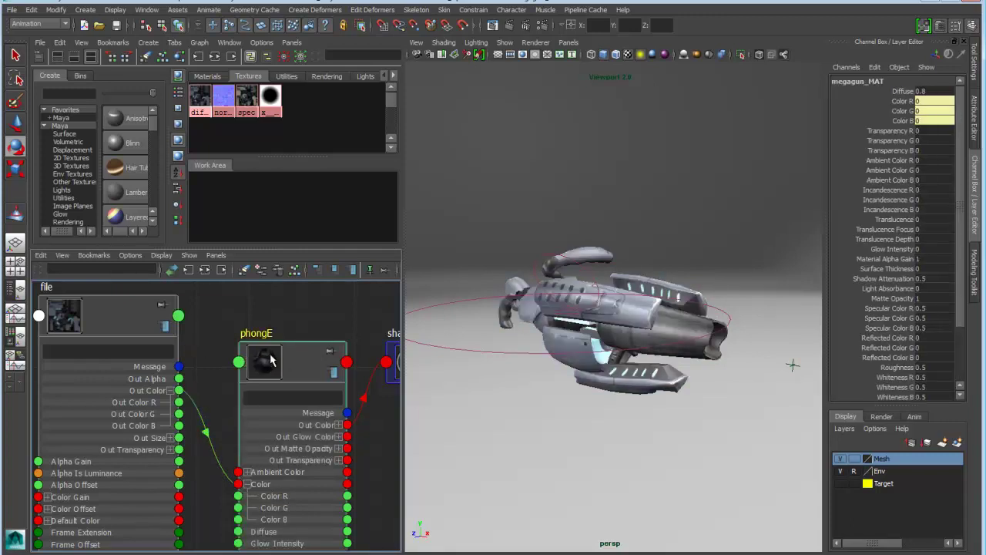
{"action": "left_click", "coordinate": [134, 324]}
{"action": "key", "text": "1"}
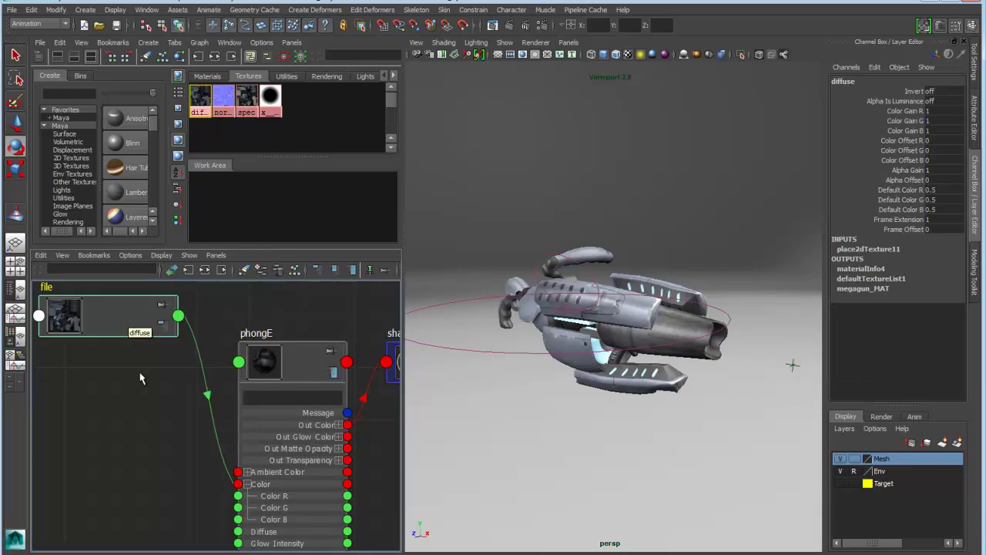
Add the spec file texture to the graph below the diffuse file node, and expand it to its full attribute list
{"action": "left_click", "coordinate": [139, 399]}
{"action": "middle_click_drag", "start_coordinate": [139, 401], "coordinate": [149, 405], "text": "alt"}
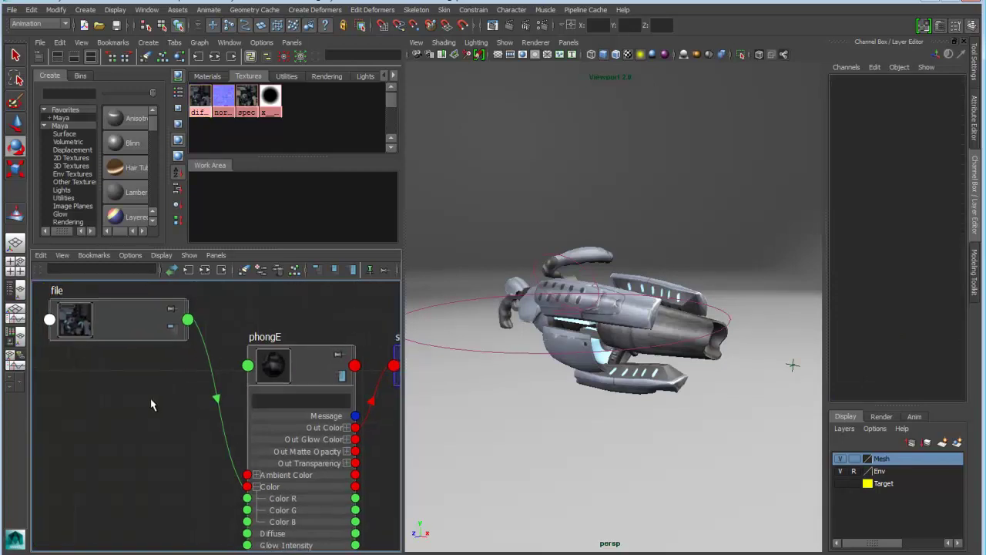
{"action": "middle_click_drag", "start_coordinate": [247, 96], "coordinate": [75, 433]}
{"action": "left_click_drag", "start_coordinate": [112, 456], "coordinate": [122, 418]}
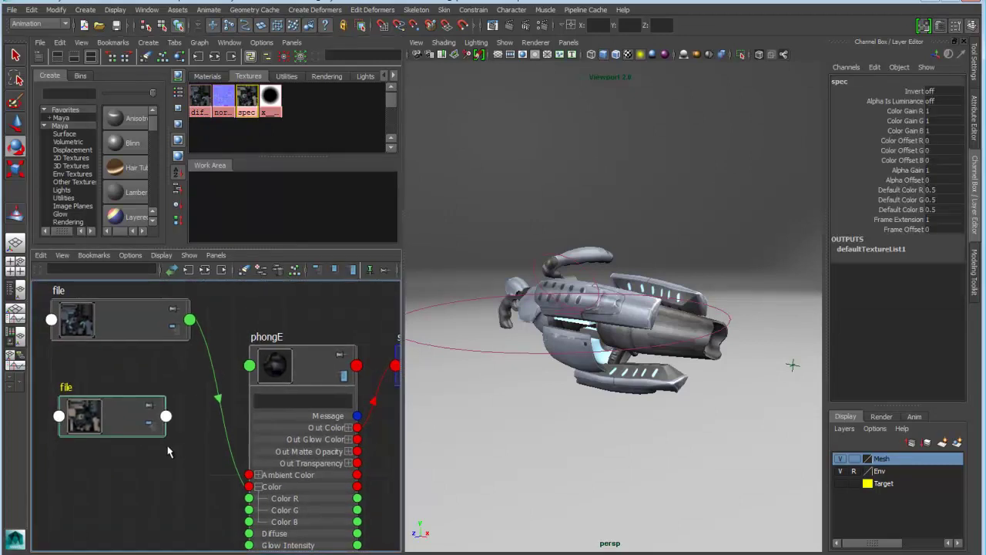
{"action": "key", "text": "3"}
{"action": "left_click_drag", "start_coordinate": [117, 422], "coordinate": [120, 410]}
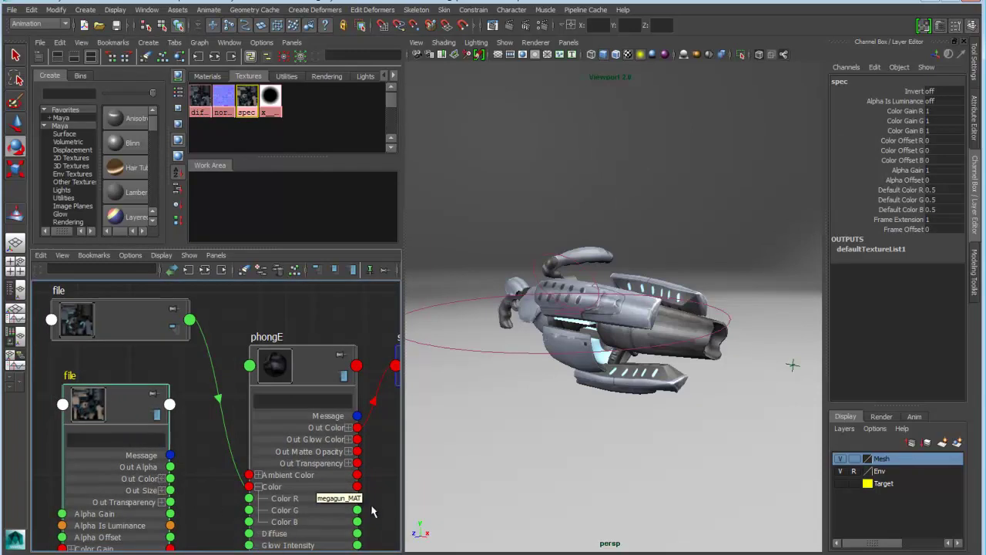
Filter phongE's attributes by "spec" to connect the spec file's Out Color to Specular Color, and collapse the spec file node
{"action": "left_click", "coordinate": [264, 401]}
{"action": "type", "text": "sp"}
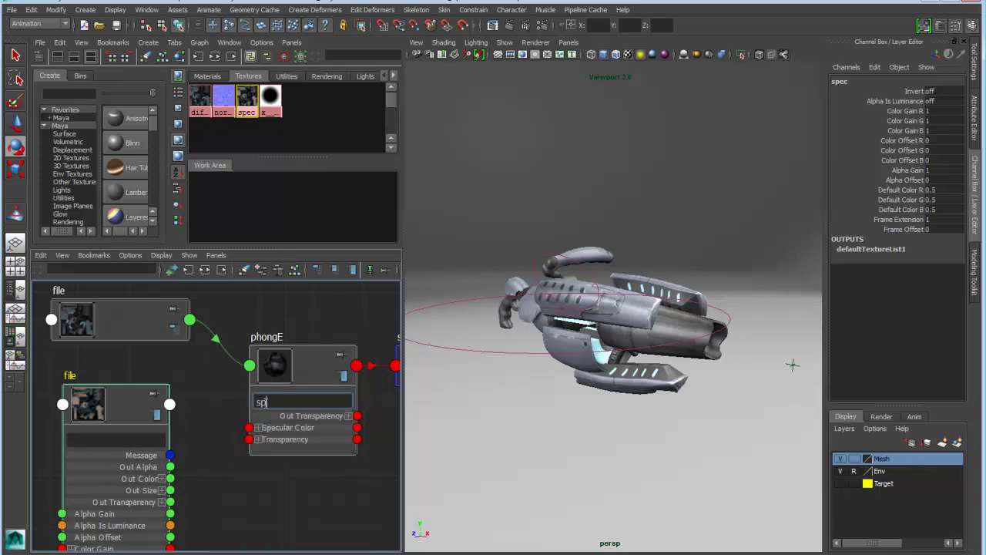
{"action": "type", "text": "ec"}
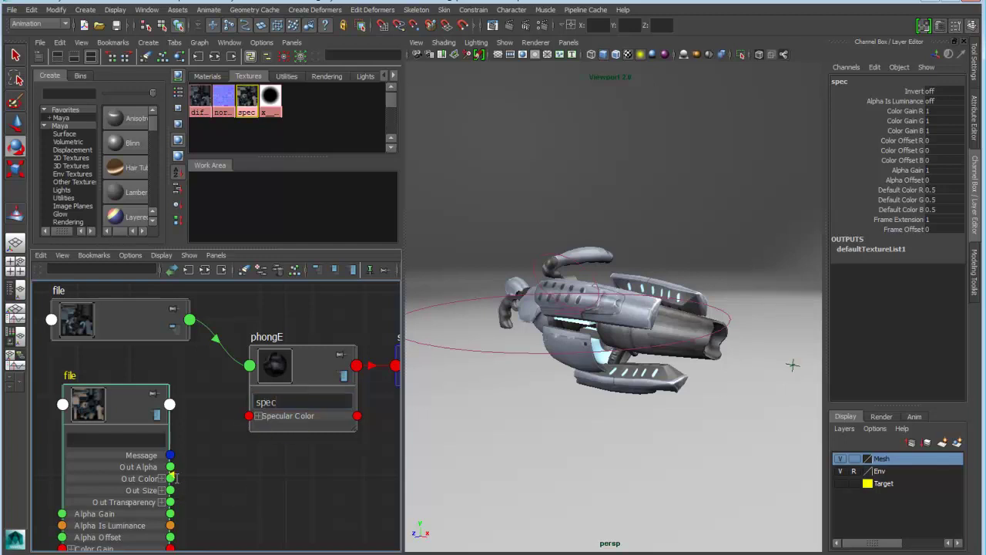
{"action": "left_click_drag", "start_coordinate": [170, 479], "coordinate": [249, 416]}
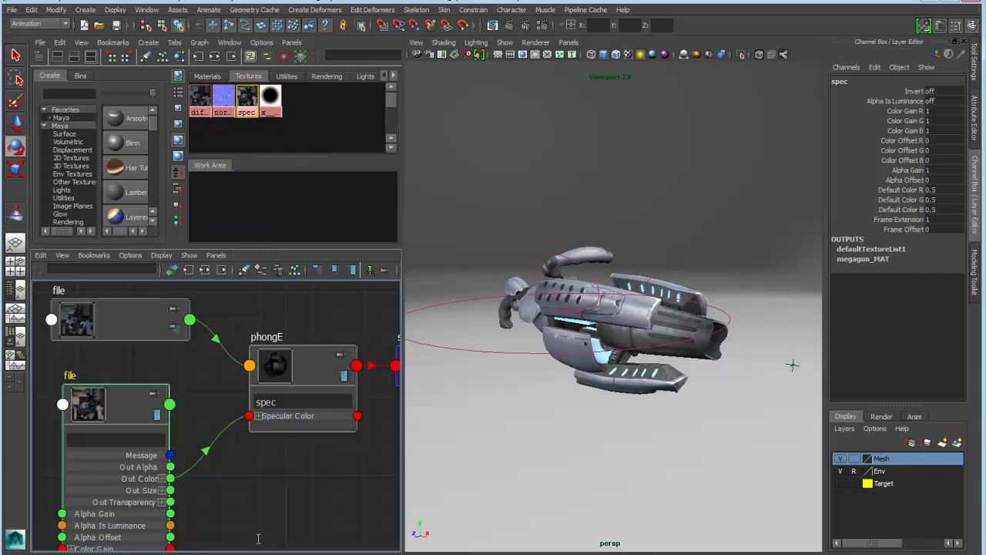
{"action": "left_click_drag", "start_coordinate": [138, 416], "coordinate": [120, 396]}
{"action": "key", "text": "1"}
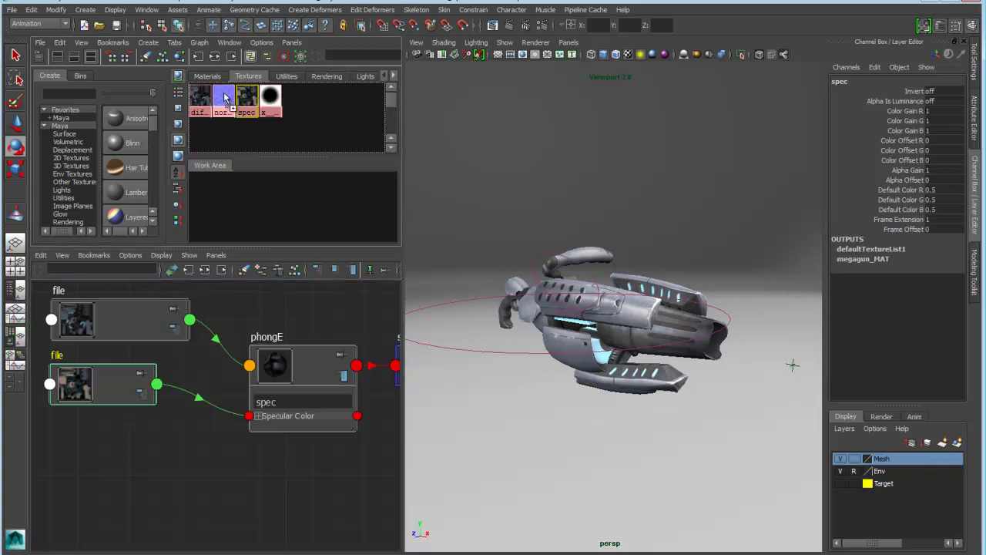
Add the normal file texture to the graph below the spec file node, and adjust phongE's position slightly
{"action": "middle_click_drag", "start_coordinate": [225, 98], "coordinate": [60, 475]}
{"action": "left_click_drag", "start_coordinate": [108, 495], "coordinate": [107, 468]}
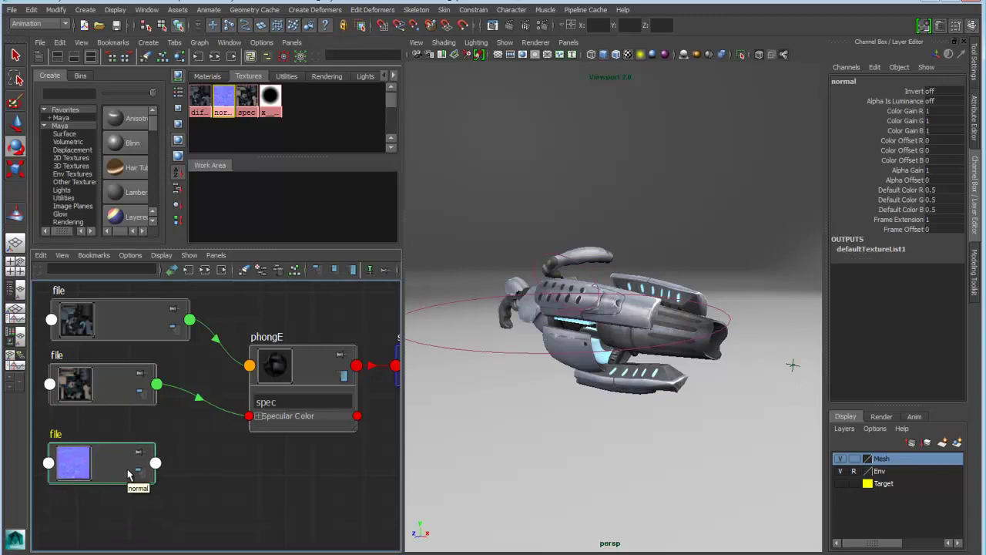
{"action": "left_click", "coordinate": [313, 359]}
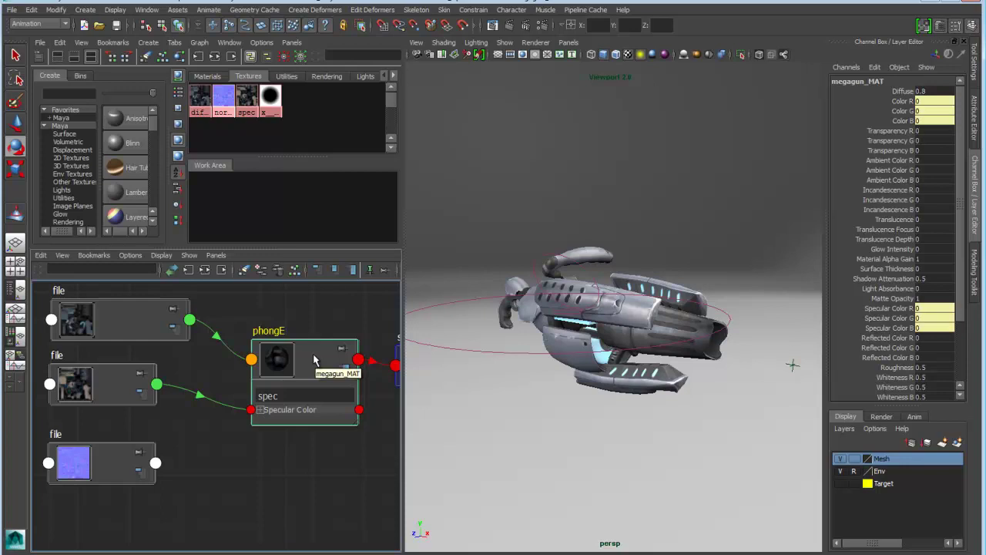
Clear phongE's attribute filter, and expand the normal file node to its full attribute list
{"action": "double_click", "coordinate": [297, 394]}
{"action": "key", "text": "BackSpace"}
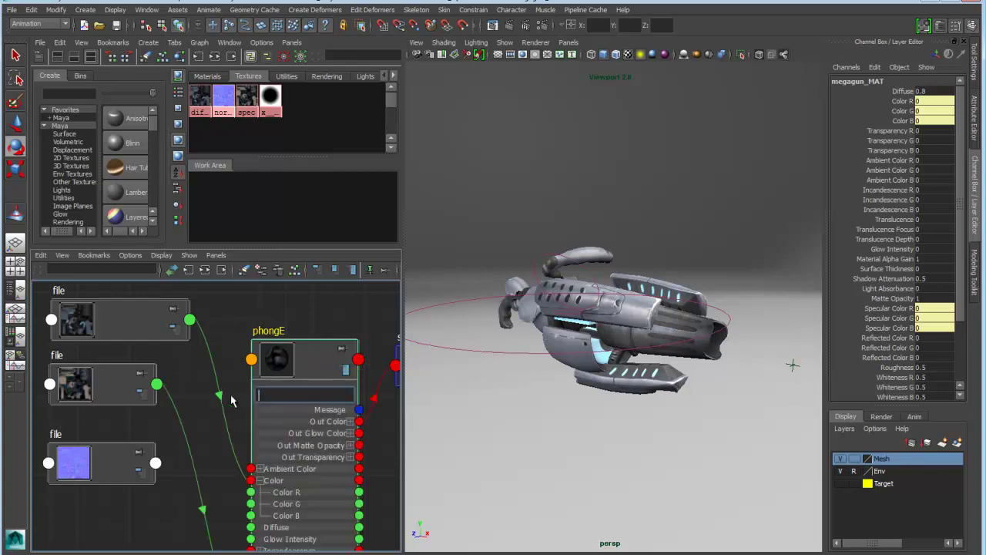
{"action": "left_click", "coordinate": [112, 465]}
{"action": "left_click", "coordinate": [139, 471]}
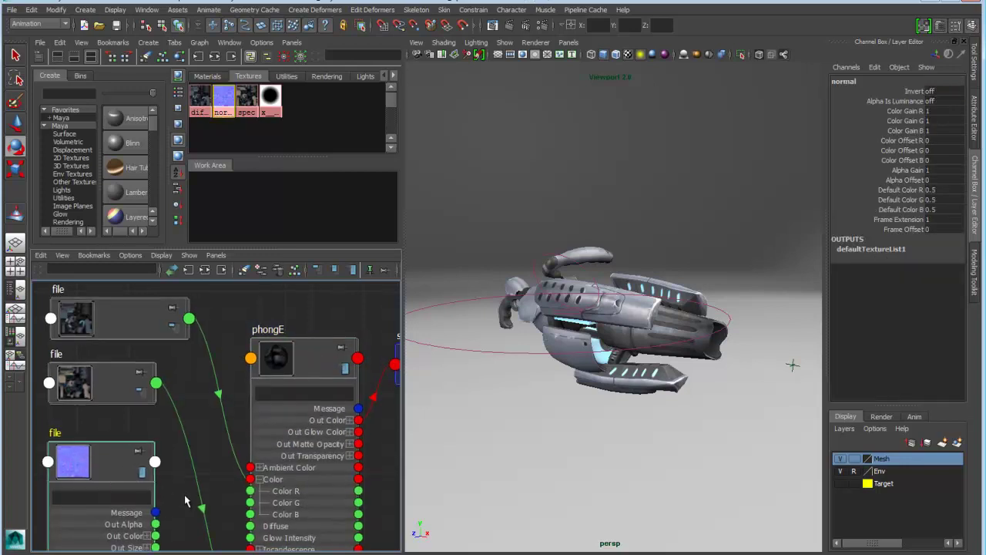
{"action": "middle_click_drag", "start_coordinate": [184, 493], "coordinate": [179, 468], "text": "alt"}
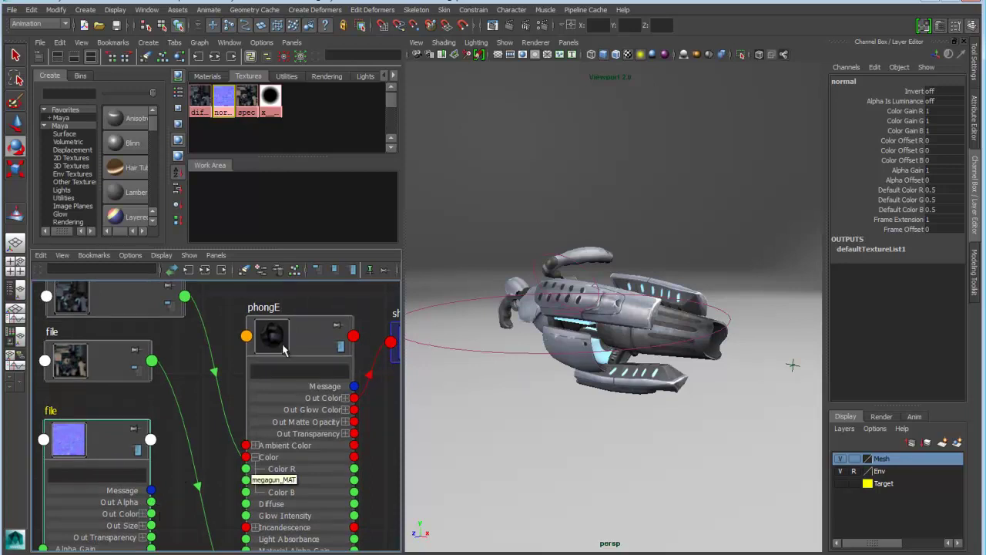
Filter phongE's attributes by "nor", and move the normal file node farther from phongE to make room between them
{"action": "left_click", "coordinate": [286, 370]}
{"action": "type", "text": "nor"}
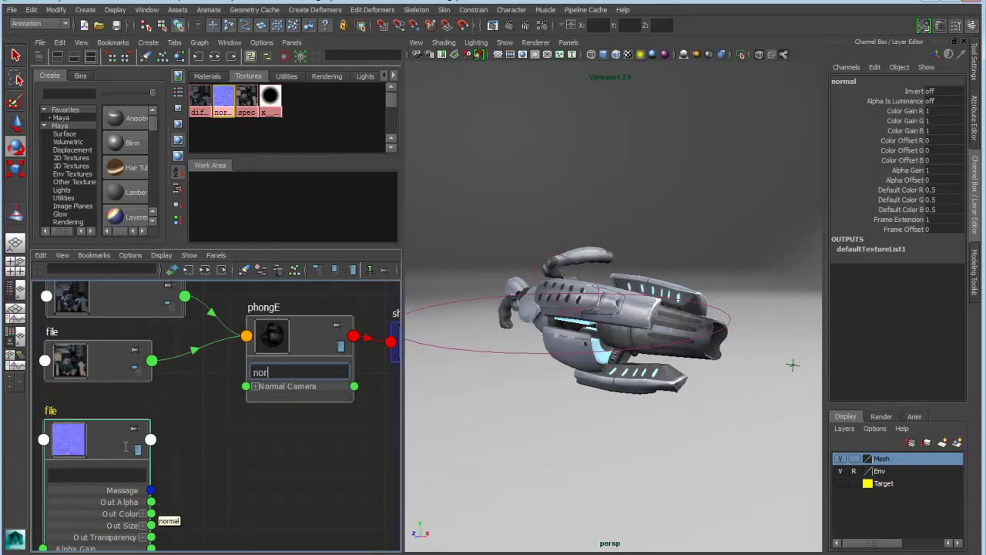
{"action": "left_click_drag", "start_coordinate": [125, 442], "coordinate": [101, 445]}
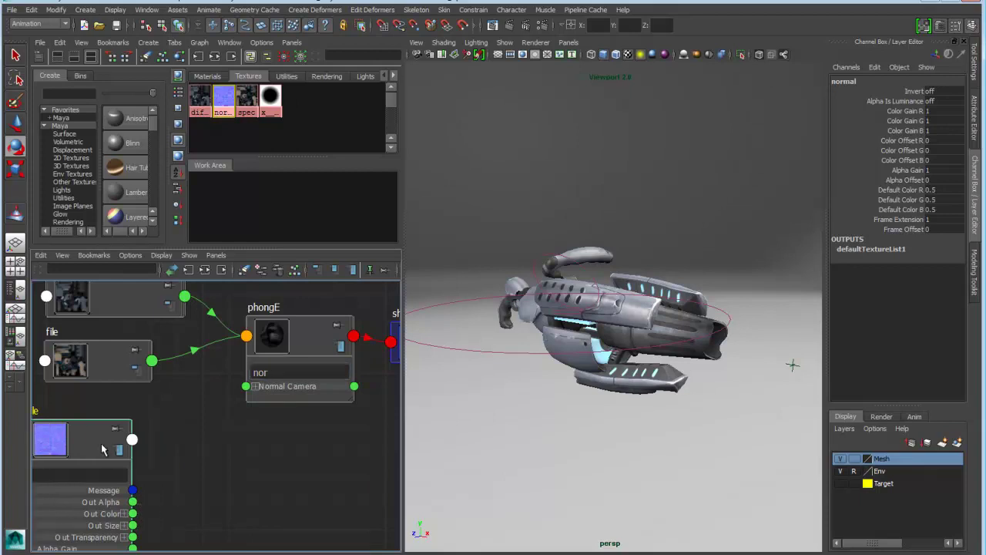
Create a bump2d node, place it between the normal file node and phongE, and delete it
{"action": "left_click", "coordinate": [199, 453]}
{"action": "key", "text": "Tab"}
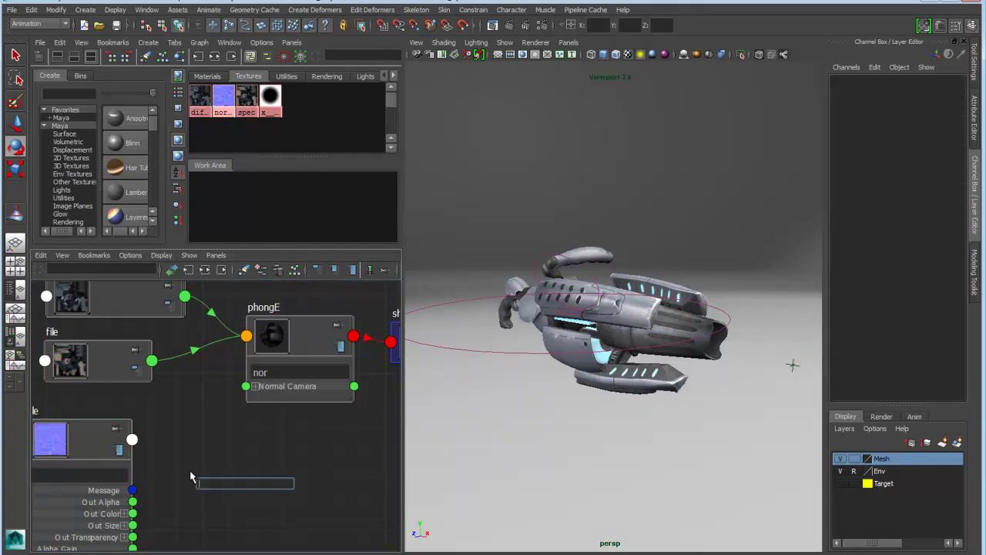
{"action": "type", "text": "bum"}
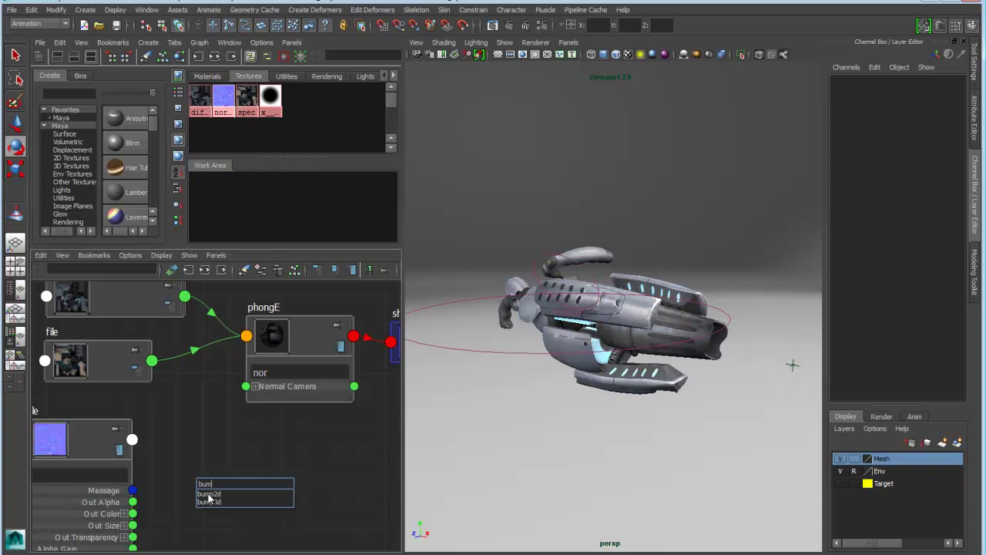
{"action": "left_click", "coordinate": [208, 494]}
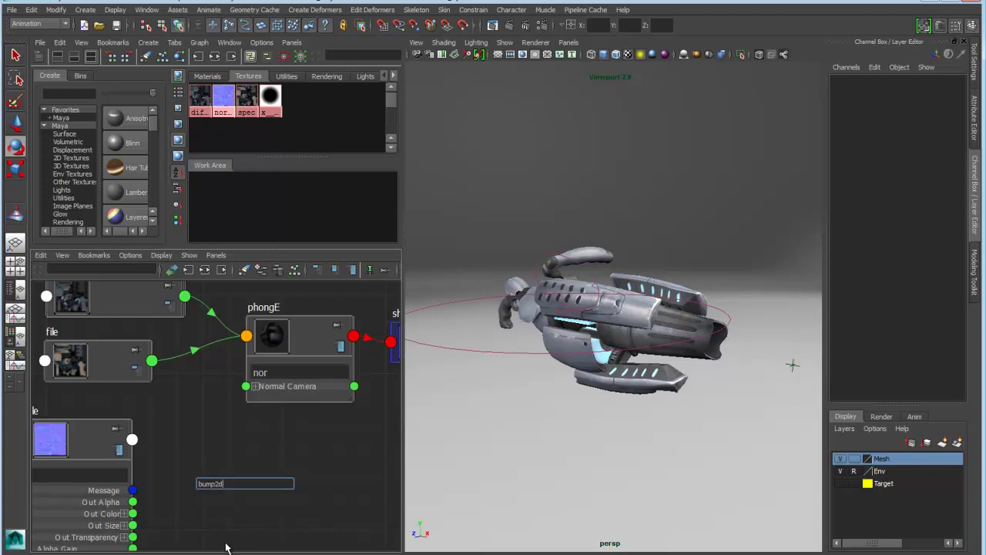
{"action": "key", "text": "Return"}
{"action": "left_click_drag", "start_coordinate": [243, 506], "coordinate": [191, 462]}
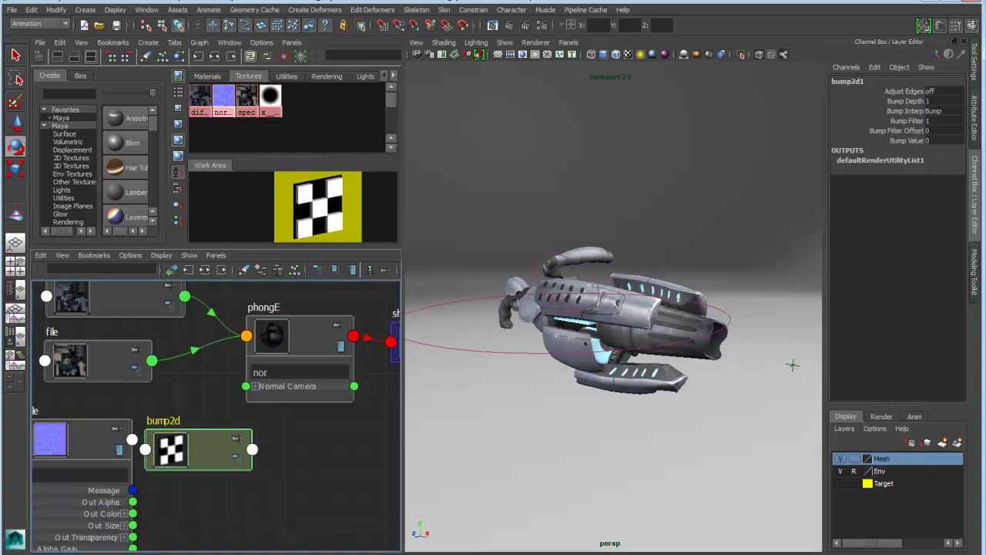
{"action": "mouse_move", "coordinate": [215, 462]}
{"action": "left_mouse_down"}
{"action": "mouse_move", "coordinate": [225, 474]}
{"action": "mouse_move", "coordinate": [216, 455]}
{"action": "left_mouse_up"}
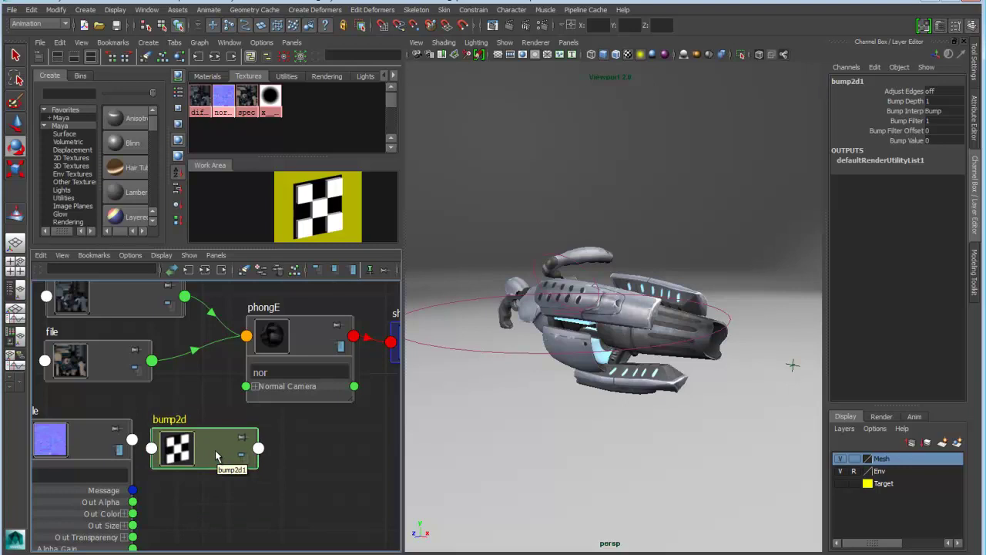
{"action": "key", "text": "Delete"}
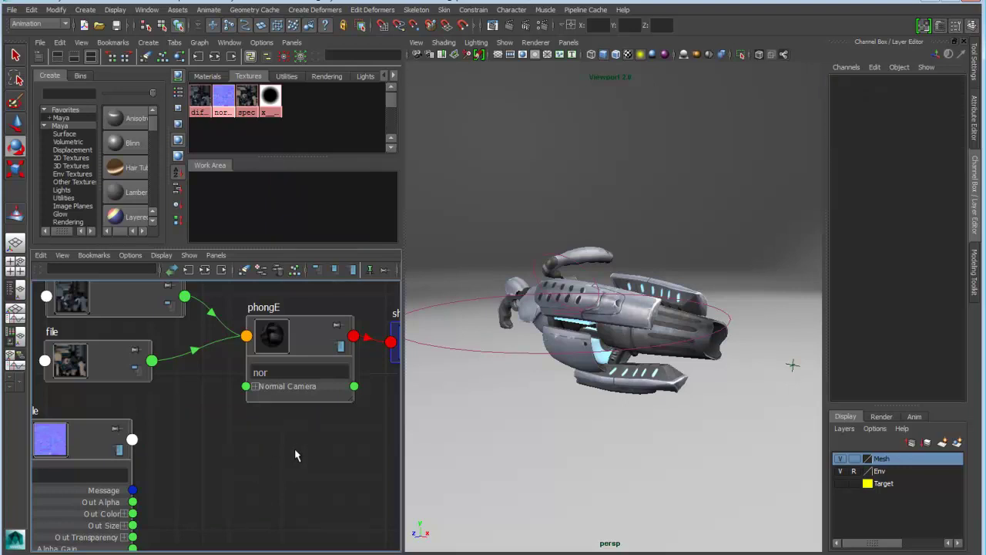
Open the phongE material's full attributes for editing, keeping the file texture nodes visible in the graph
{"action": "middle_click_drag", "start_coordinate": [295, 455], "coordinate": [299, 482], "text": "alt"}
{"action": "scroll", "coordinate": [300, 482], "scroll_direction": "down", "scroll_amount": 1}
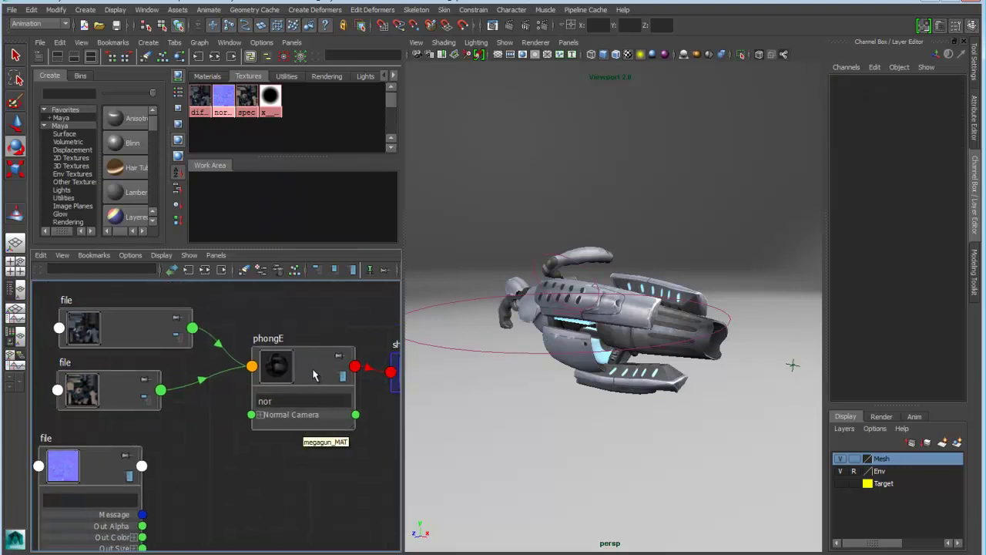
{"action": "double_click", "coordinate": [313, 375]}
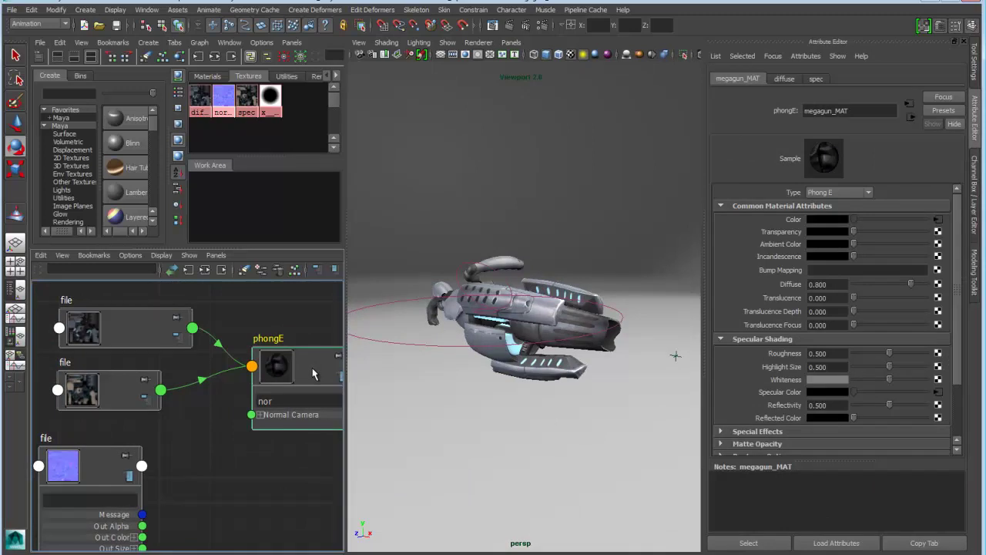
Connect the normal file texture to phongE's Bump Mapping attribute, and position the resulting bump2d node between the normal file node and phongE
{"action": "scroll", "coordinate": [300, 381], "scroll_direction": "down", "scroll_amount": 1}
{"action": "middle_click_drag", "start_coordinate": [298, 380], "coordinate": [286, 378], "text": "alt"}
{"action": "scroll", "coordinate": [286, 378], "scroll_direction": "down", "scroll_amount": 3}
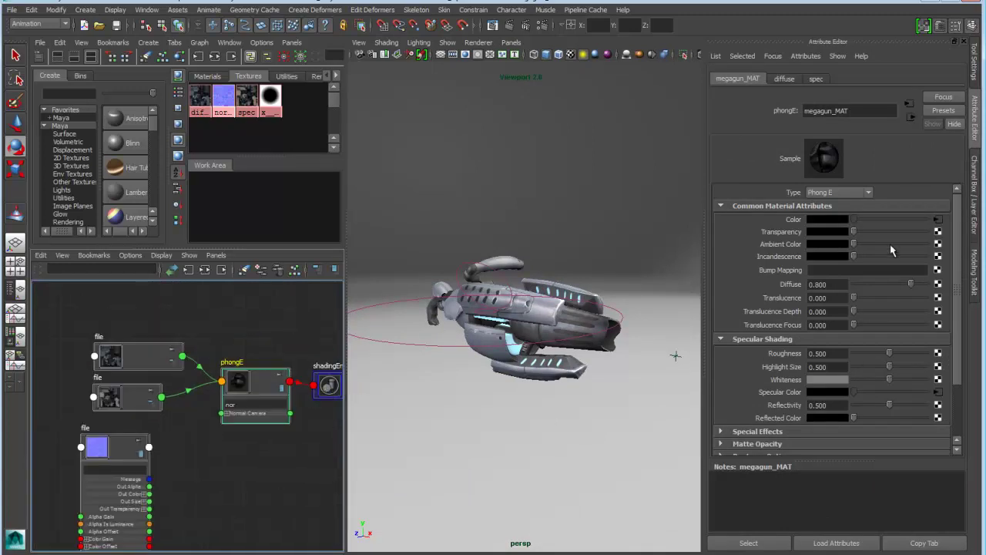
{"action": "scroll", "coordinate": [141, 462], "scroll_direction": "up", "scroll_amount": 3}
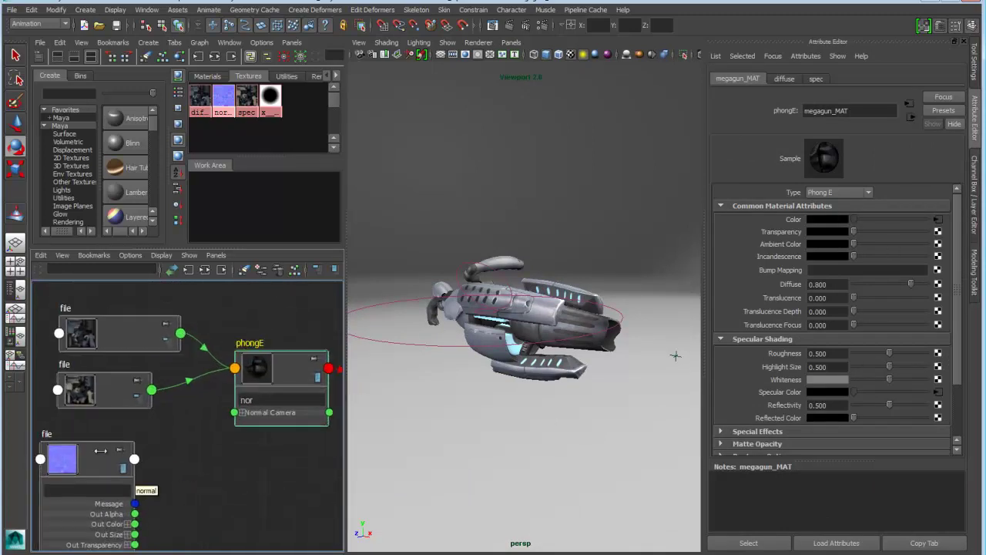
{"action": "middle_click_drag", "start_coordinate": [73, 454], "coordinate": [784, 274]}
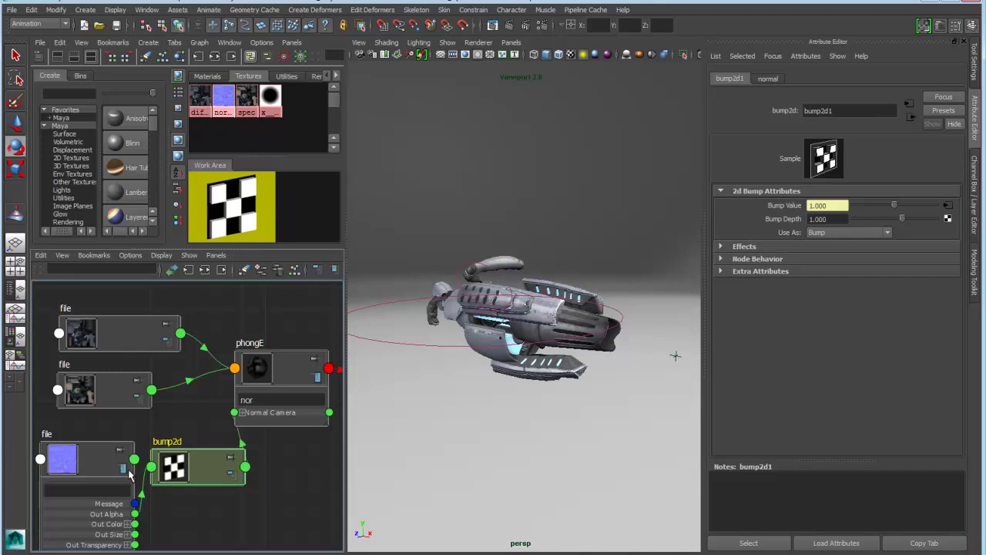
{"action": "left_click", "coordinate": [104, 470]}
{"action": "left_click", "coordinate": [196, 466]}
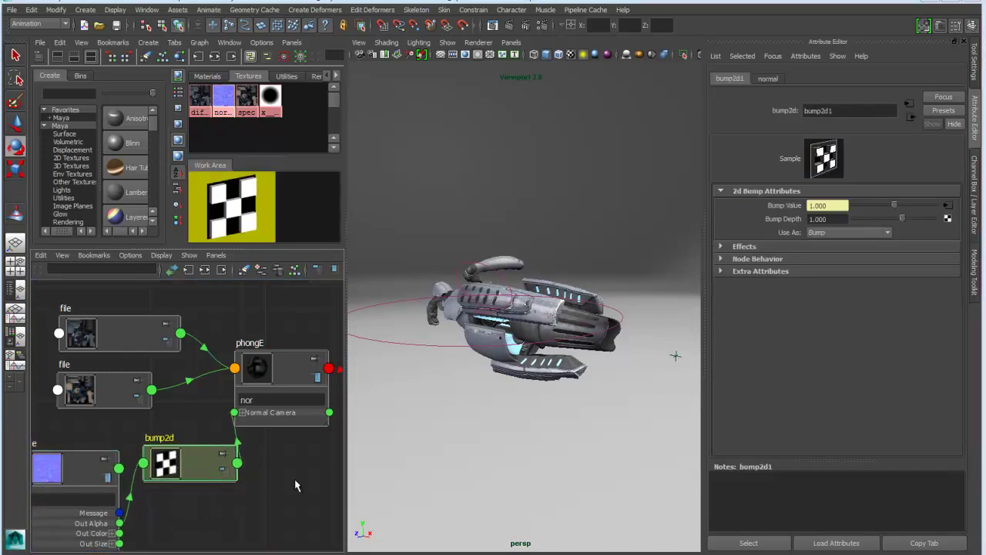
Clear the selection and examine the normal map's effect on the gun's surface up close in the viewport
{"action": "left_click", "coordinate": [291, 484]}
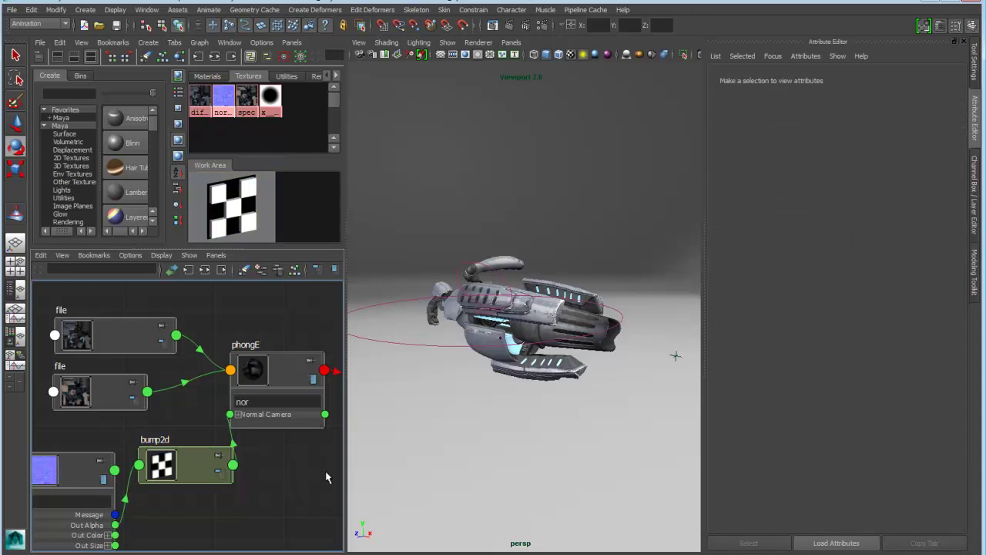
{"action": "left_click_drag", "start_coordinate": [554, 430], "coordinate": [500, 389], "text": "alt"}
{"action": "right_click_drag", "start_coordinate": [501, 389], "coordinate": [568, 429], "text": "alt"}
{"action": "left_click_drag", "start_coordinate": [567, 429], "coordinate": [584, 411], "text": "alt"}
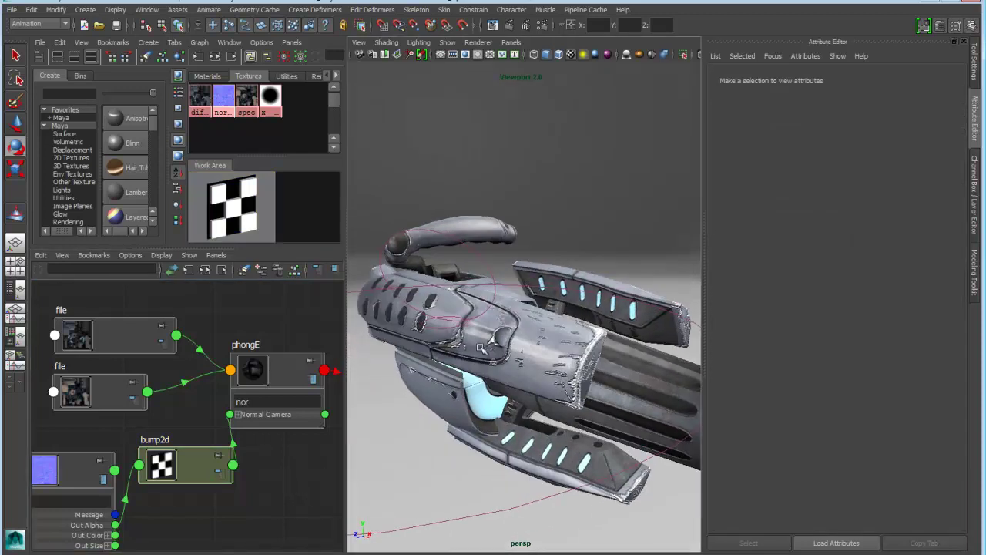
{"action": "left_click_drag", "start_coordinate": [527, 328], "coordinate": [545, 395], "text": "alt"}
With the Node Editor enlarged to fill the workspace, collapse the normal file node to its simple display and automatically rearrange the graph
{"action": "left_click", "coordinate": [293, 474]}
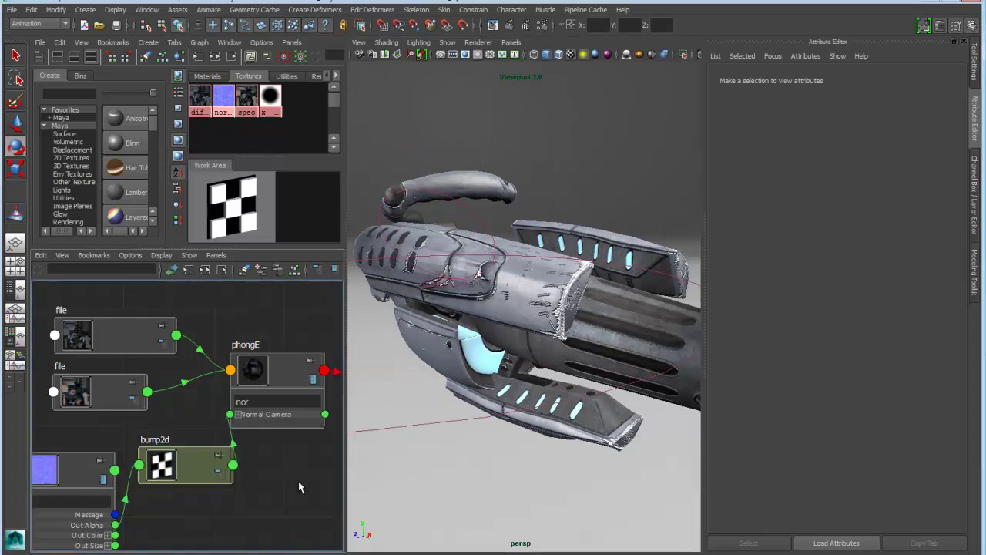
{"action": "key", "text": "space"}
{"action": "key", "text": "f"}
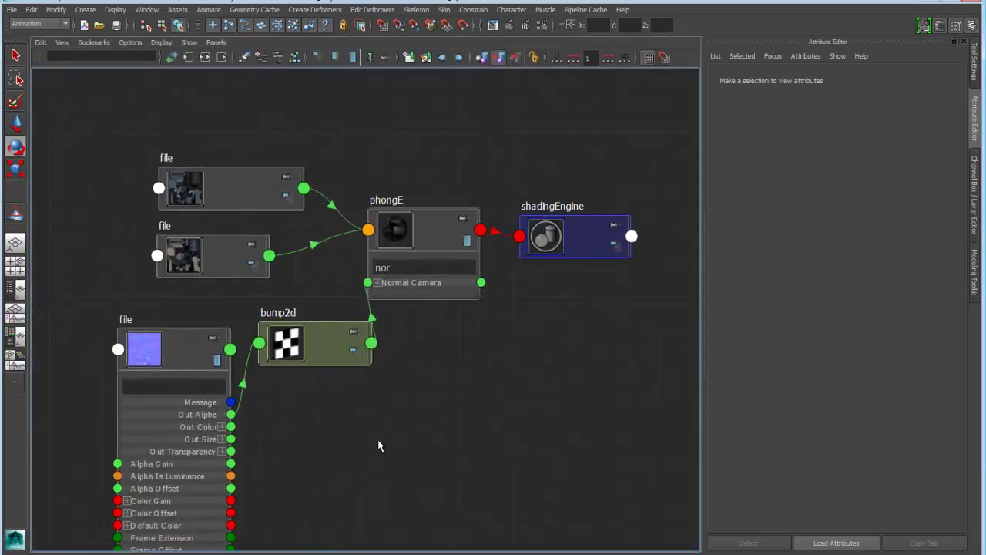
{"action": "left_click", "coordinate": [197, 351]}
{"action": "key", "text": "1"}
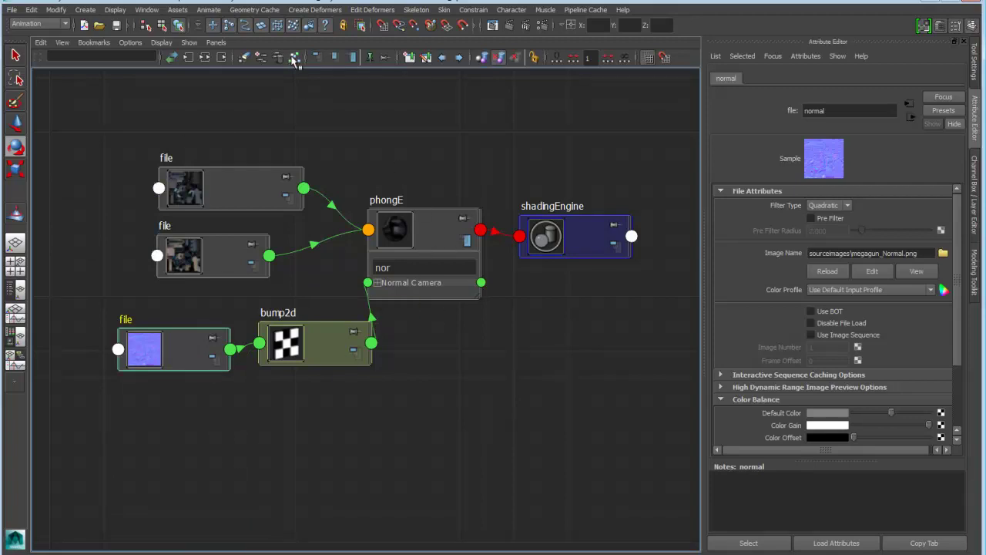
{"action": "left_click", "coordinate": [294, 59]}
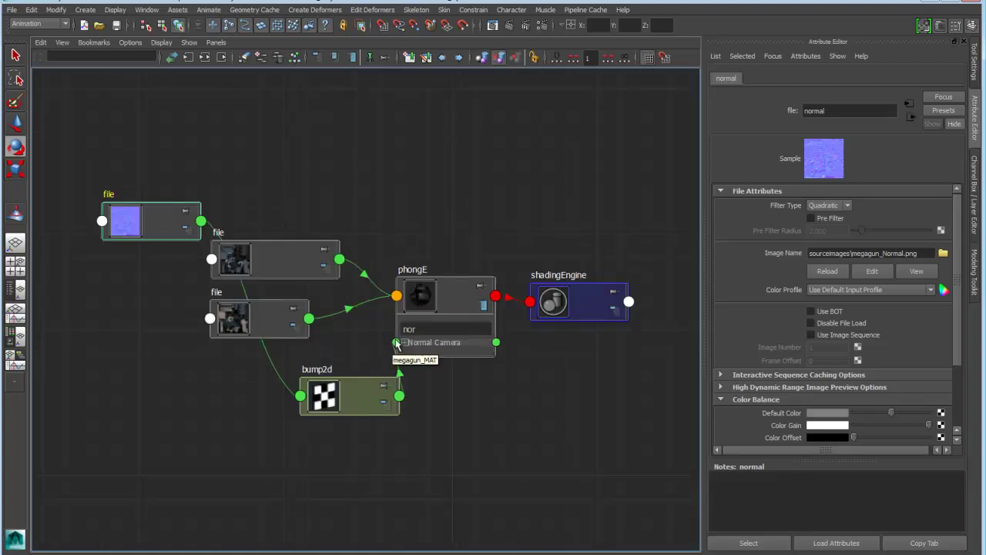
Clear the "nor" attribute filter on phongE and collapse the node to its simple display
{"action": "double_click", "coordinate": [397, 329]}
{"action": "key", "text": "BackSpace"}
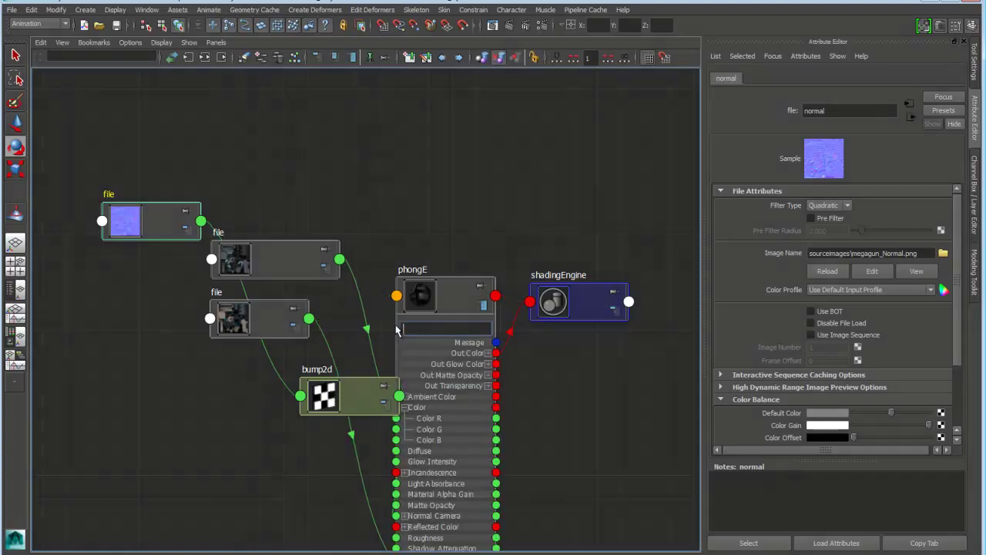
{"action": "left_click", "coordinate": [454, 298]}
{"action": "key", "text": "1"}
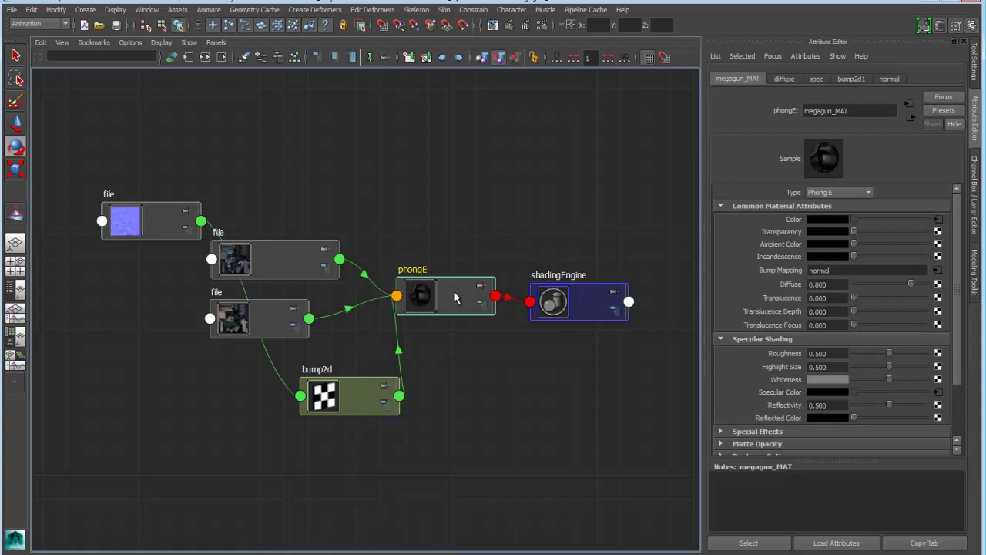
Show phongE's connected attributes with a large swatch, and shift phongE and shadingEngine so that they do not overlap
{"action": "left_click_drag", "start_coordinate": [455, 299], "coordinate": [462, 247]}
{"action": "key", "text": "2"}
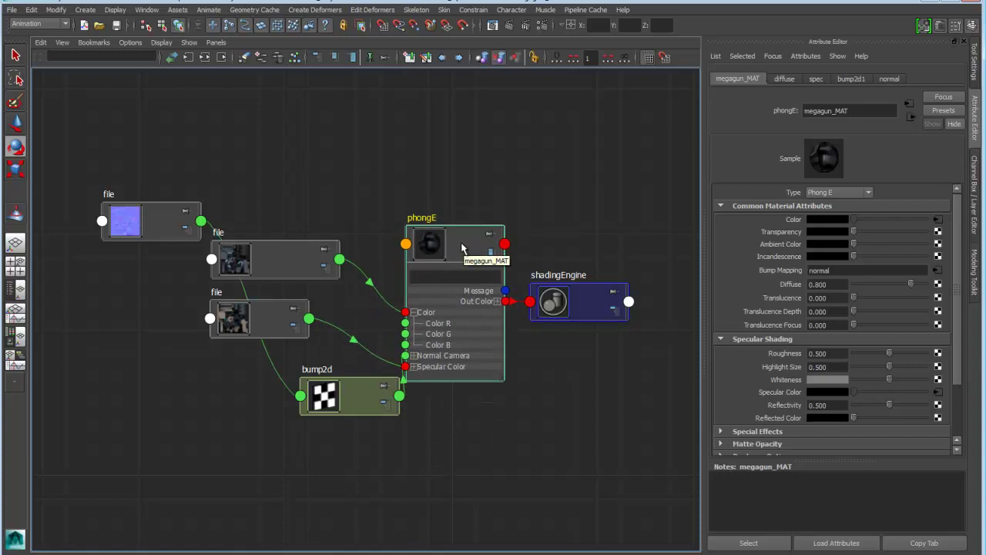
{"action": "key", "text": "3"}
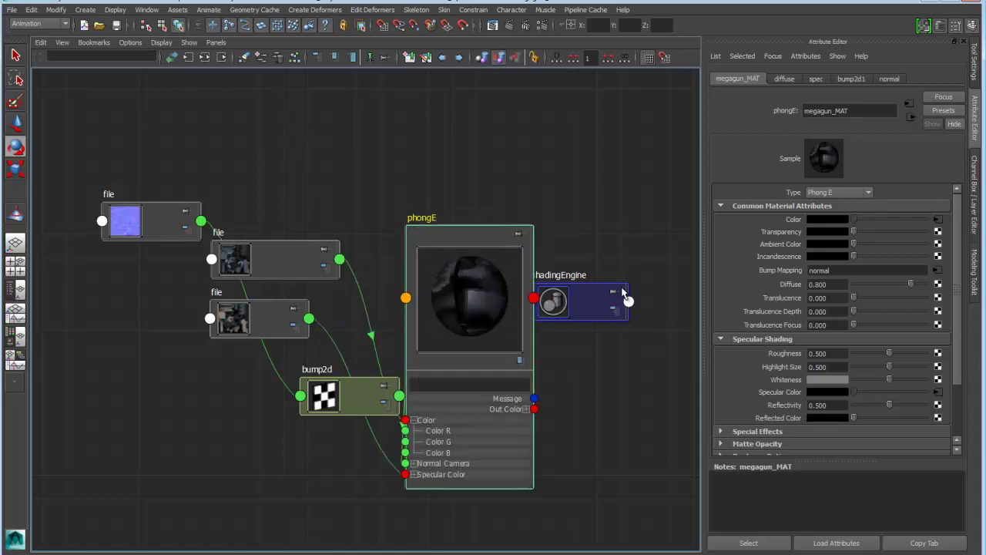
{"action": "left_click_drag", "start_coordinate": [571, 295], "coordinate": [613, 290]}
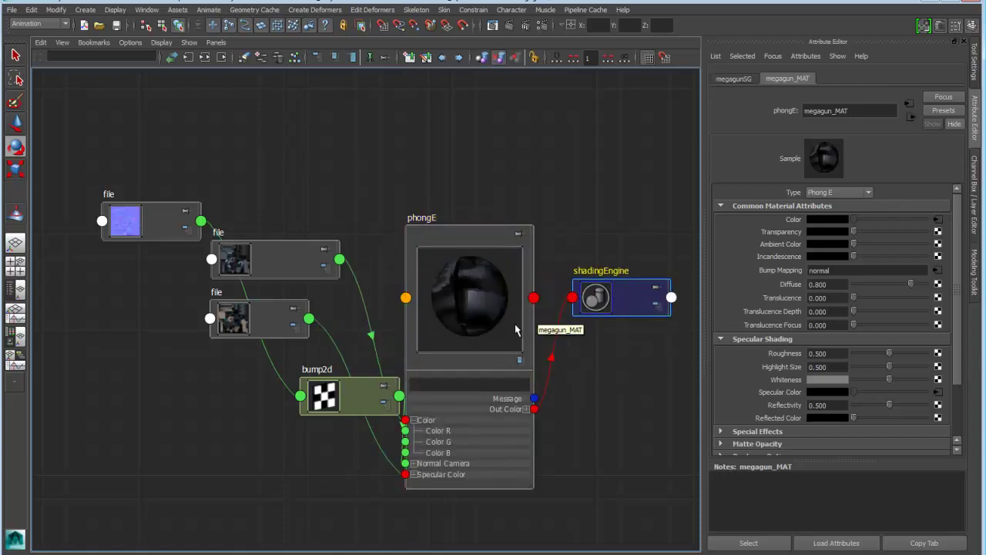
Reposition the diffuse, normal and specular file nodes and bump2d so their connections into phongE no longer cross
{"action": "left_click_drag", "start_coordinate": [286, 329], "coordinate": [164, 521]}
{"action": "left_click_drag", "start_coordinate": [349, 412], "coordinate": [308, 451]}
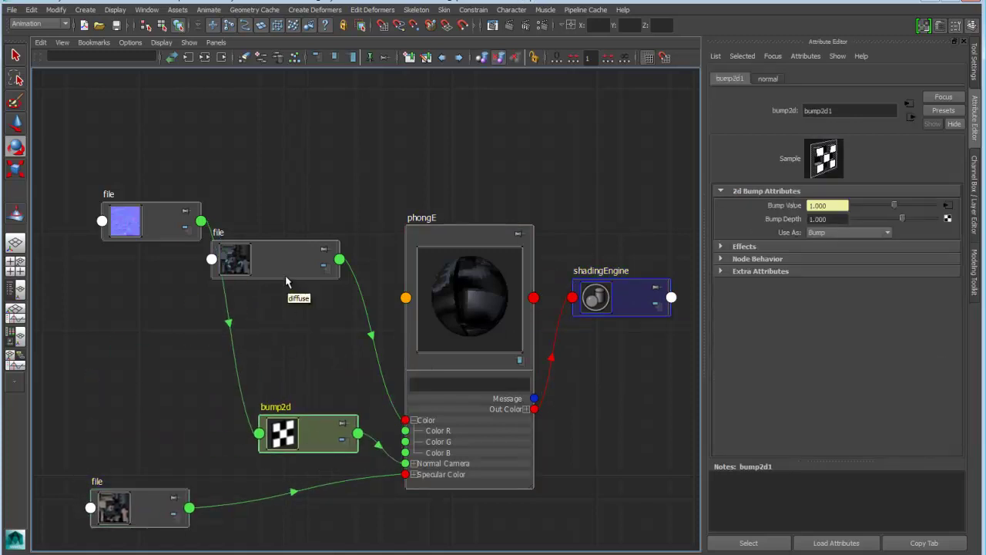
{"action": "left_click_drag", "start_coordinate": [288, 274], "coordinate": [291, 301]}
{"action": "left_click_drag", "start_coordinate": [167, 233], "coordinate": [163, 422]}
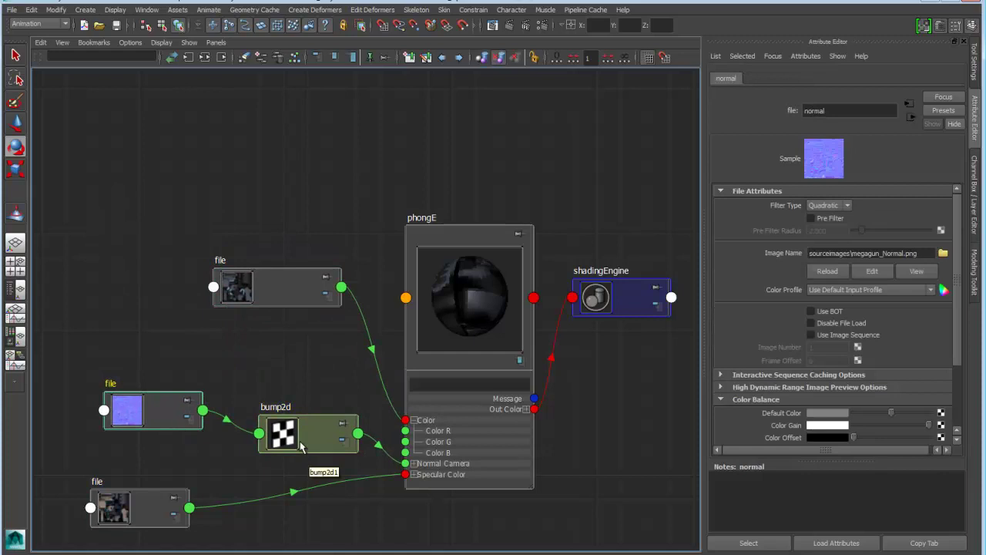
{"action": "left_click_drag", "start_coordinate": [300, 443], "coordinate": [295, 406]}
{"action": "middle_click_drag", "start_coordinate": [362, 408], "coordinate": [368, 393], "text": "alt"}
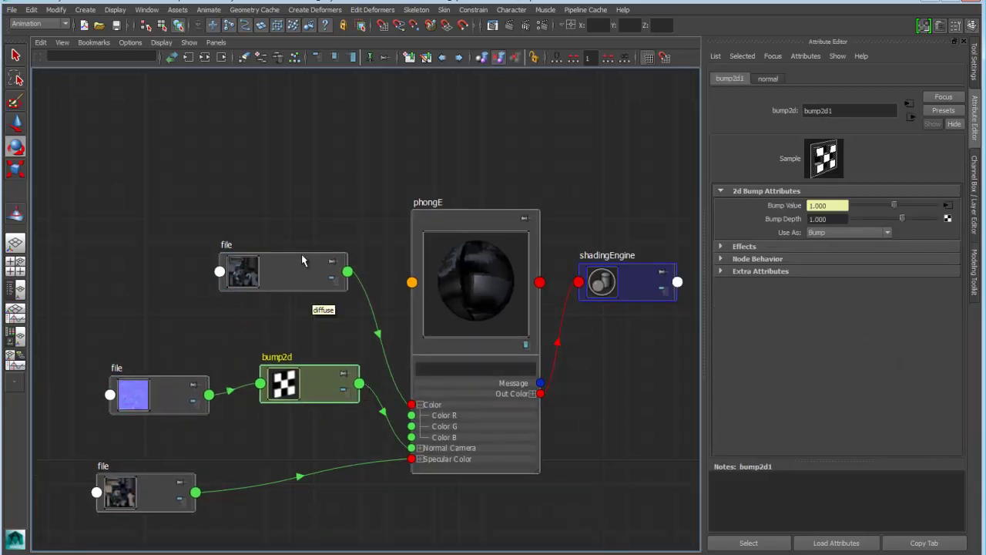
{"action": "left_click_drag", "start_coordinate": [296, 268], "coordinate": [238, 224]}
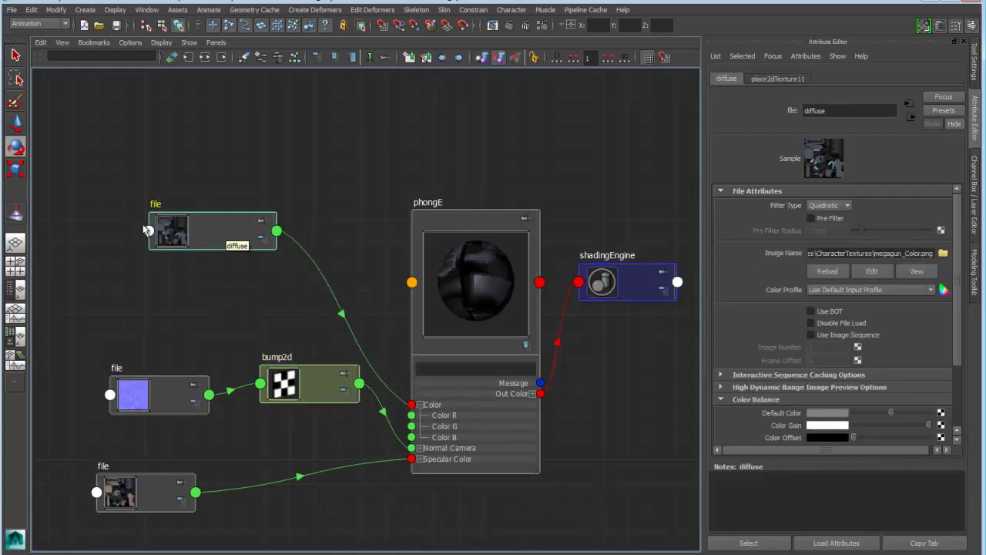
Enlarge the swatches of the three file texture nodes, and narrow the diffuse file node to fit its preview
{"action": "left_click_drag", "start_coordinate": [85, 176], "coordinate": [192, 537]}
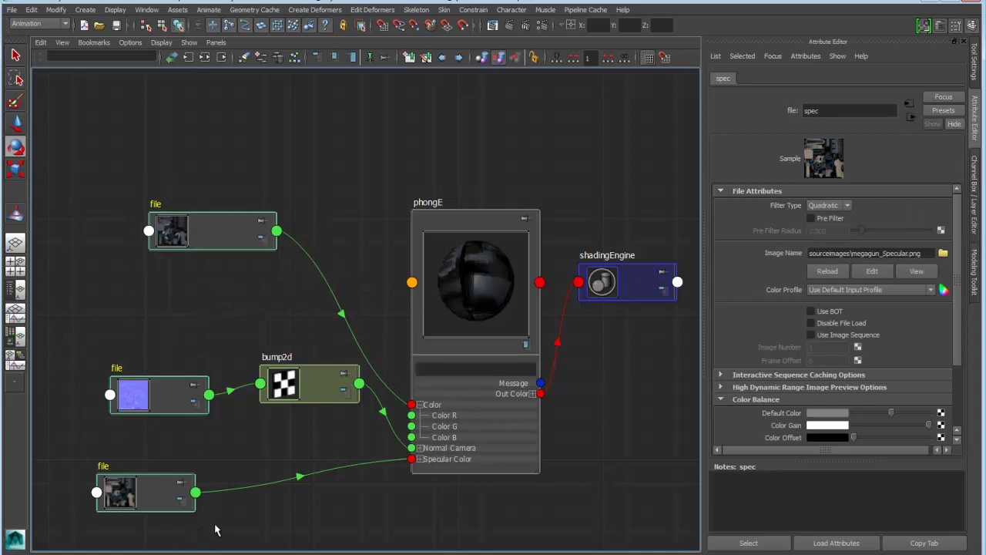
{"action": "key", "text": "s"}
{"action": "left_click_drag", "start_coordinate": [218, 316], "coordinate": [154, 233]}
{"action": "left_click", "coordinate": [237, 300]}
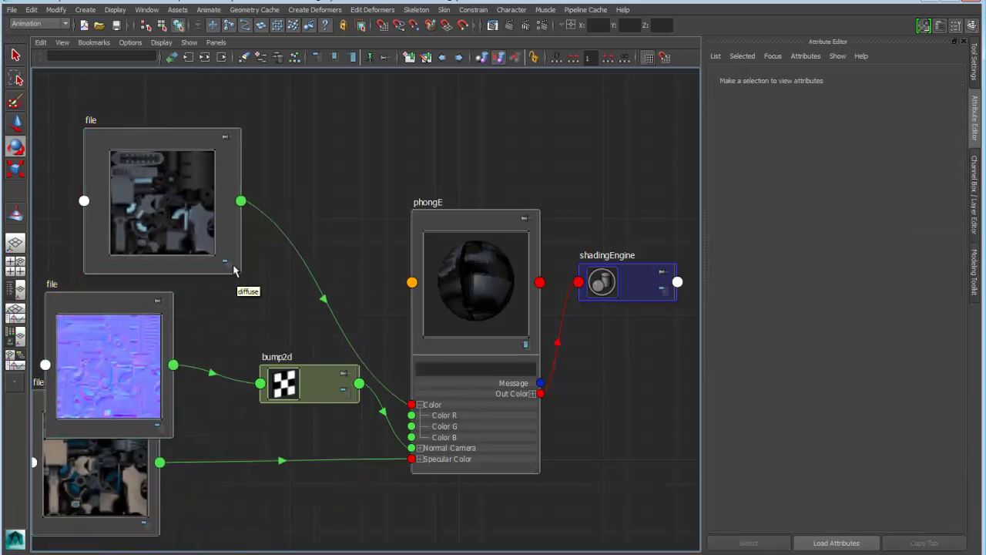
{"action": "left_click_drag", "start_coordinate": [231, 265], "coordinate": [172, 266]}
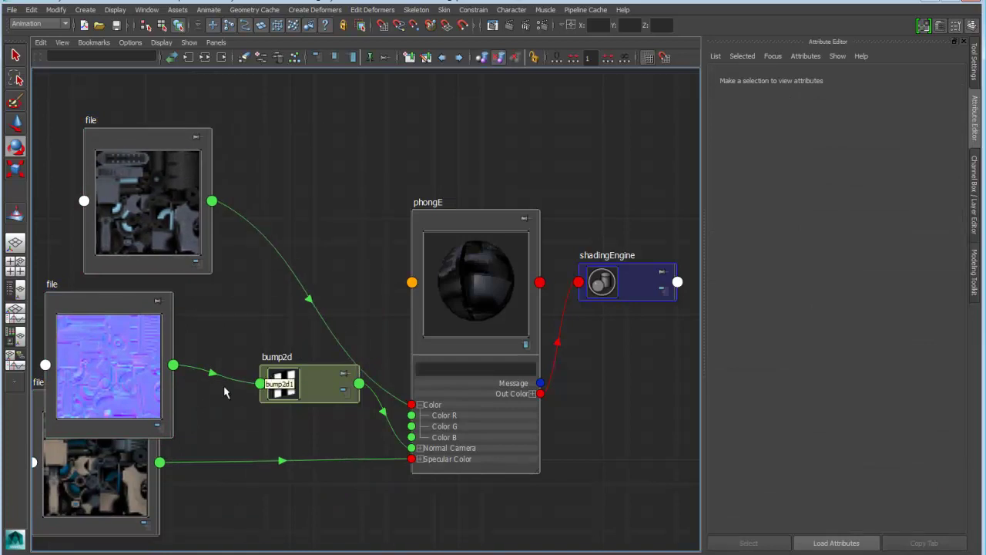
Enlarge the swatches of all nodes in the graph, and return every node to its small swatch
{"action": "middle_click_drag", "start_coordinate": [203, 423], "coordinate": [259, 413], "text": "alt"}
{"action": "right_click_drag", "start_coordinate": [260, 413], "coordinate": [170, 403], "text": "alt"}
{"action": "middle_click_drag", "start_coordinate": [188, 427], "coordinate": [190, 436], "text": "alt"}
{"action": "right_click_drag", "start_coordinate": [189, 436], "coordinate": [234, 433], "text": "alt"}
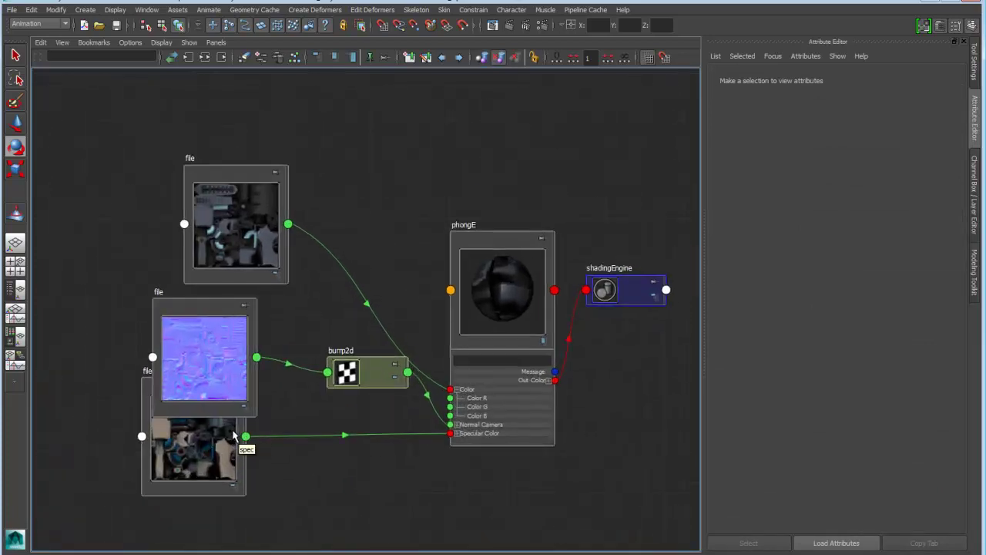
{"action": "key", "text": "s"}
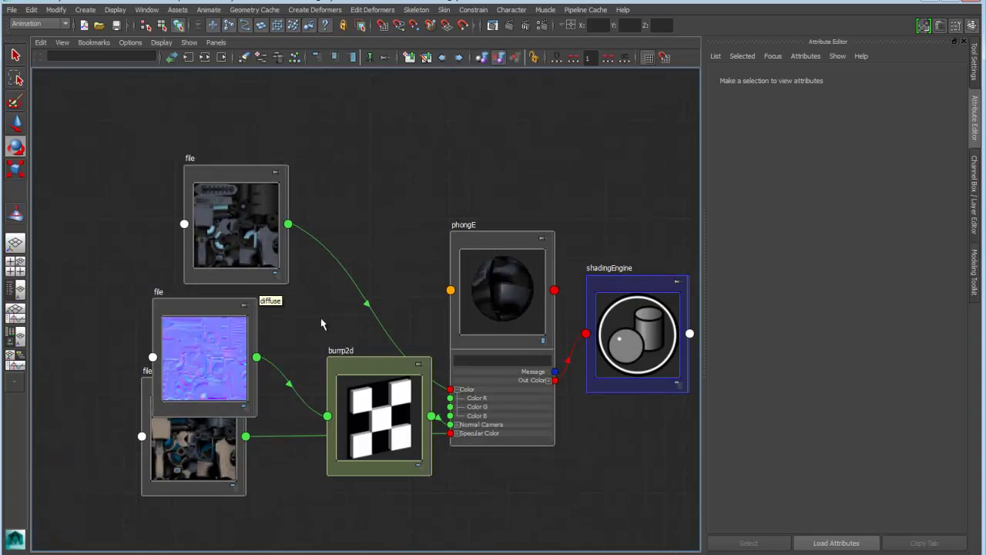
{"action": "key", "text": "1"}
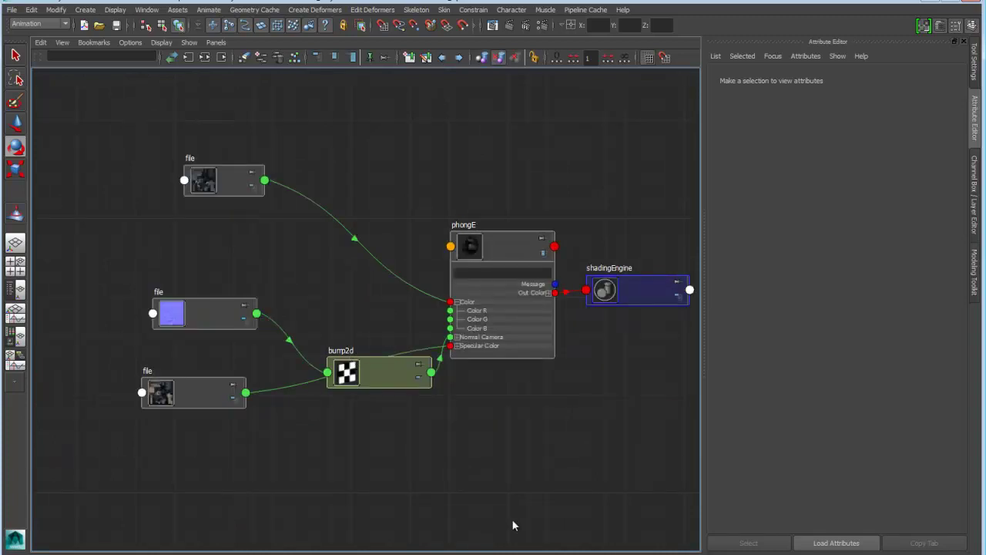
Select the diffuse, normal and specular file nodes together and give only them large swatches
{"action": "left_click", "coordinate": [222, 190]}
{"action": "left_click", "coordinate": [209, 318], "text": "shift"}
{"action": "left_click", "coordinate": [197, 393], "text": "shift"}
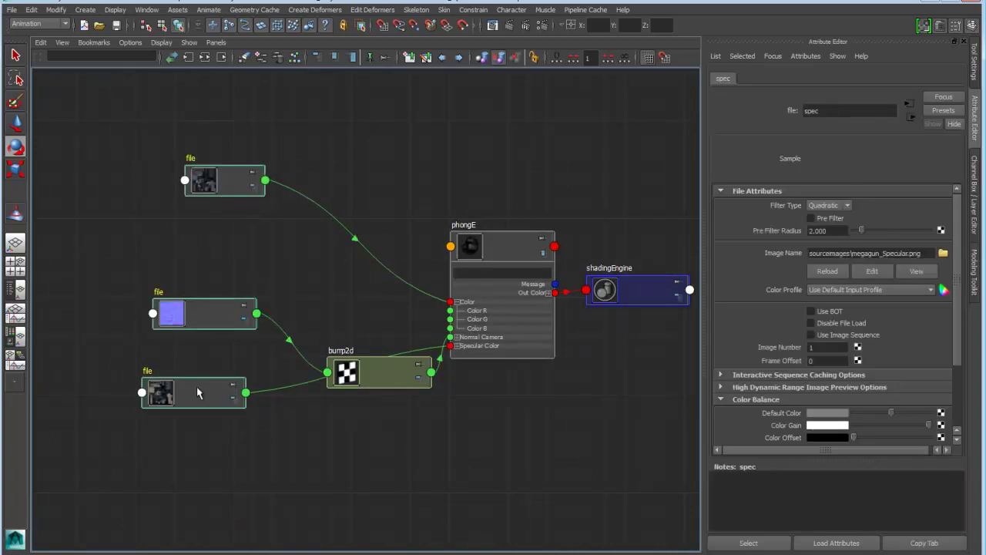
{"action": "key", "text": "4"}
{"action": "left_click", "coordinate": [351, 282]}
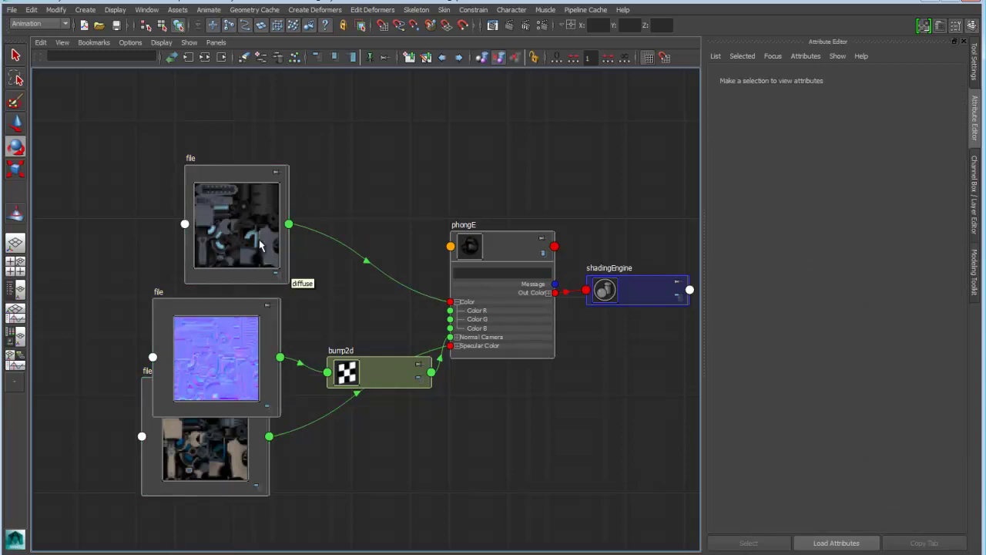
Stack the three file nodes in an aligned column, and narrow the normal and specular nodes to match the diffuse node
{"action": "left_click_drag", "start_coordinate": [259, 246], "coordinate": [242, 193]}
{"action": "left_click_drag", "start_coordinate": [247, 354], "coordinate": [249, 313]}
{"action": "left_click_drag", "start_coordinate": [282, 375], "coordinate": [255, 371]}
{"action": "left_click_drag", "start_coordinate": [267, 494], "coordinate": [246, 494]}
{"action": "left_click_drag", "start_coordinate": [191, 454], "coordinate": [206, 471]}
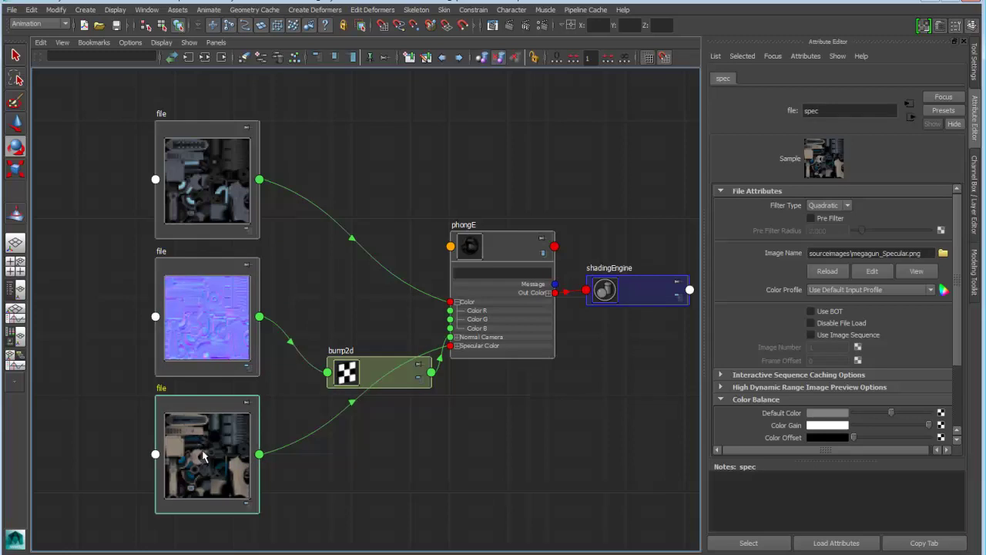
Align shadingEngine beside the repositioned phongE node, and place bump2d next to the upper part of the normal file node
{"action": "left_click_drag", "start_coordinate": [495, 254], "coordinate": [514, 242]}
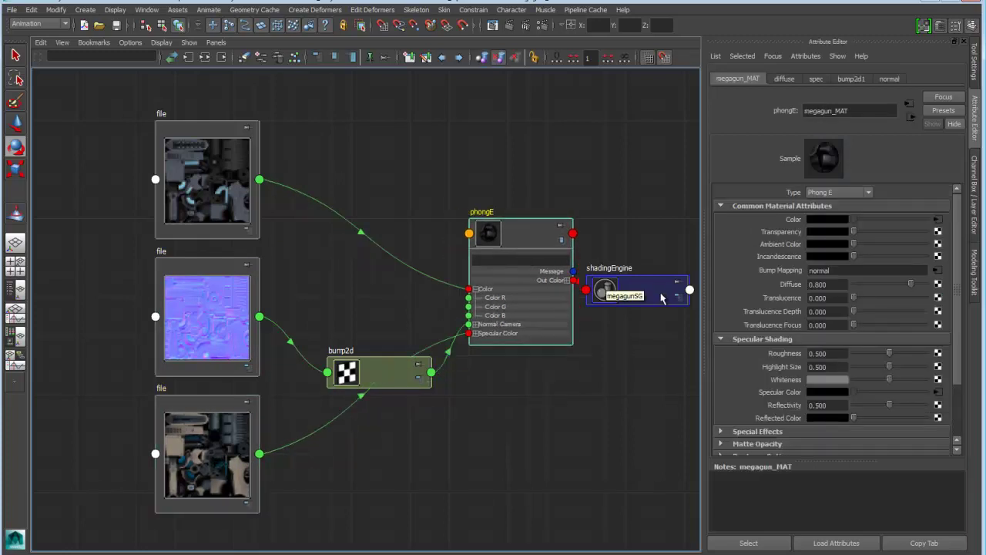
{"action": "left_click_drag", "start_coordinate": [655, 302], "coordinate": [653, 246]}
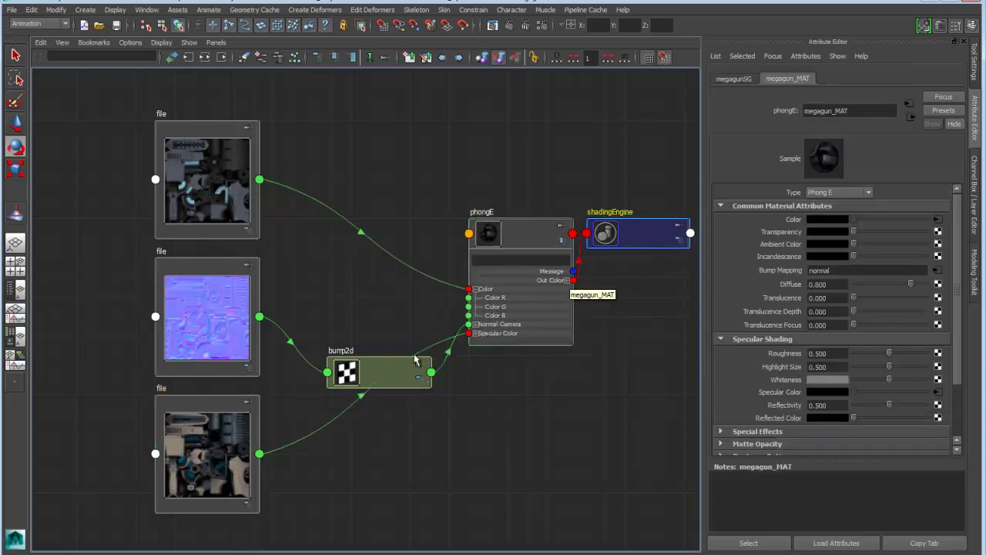
{"action": "left_click_drag", "start_coordinate": [415, 368], "coordinate": [399, 368]}
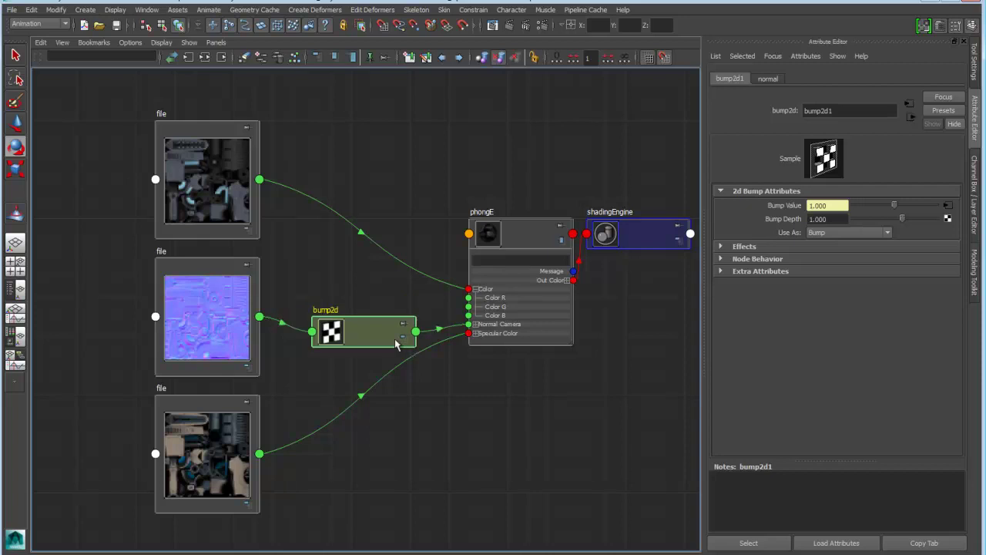
{"action": "left_click_drag", "start_coordinate": [397, 333], "coordinate": [361, 291]}
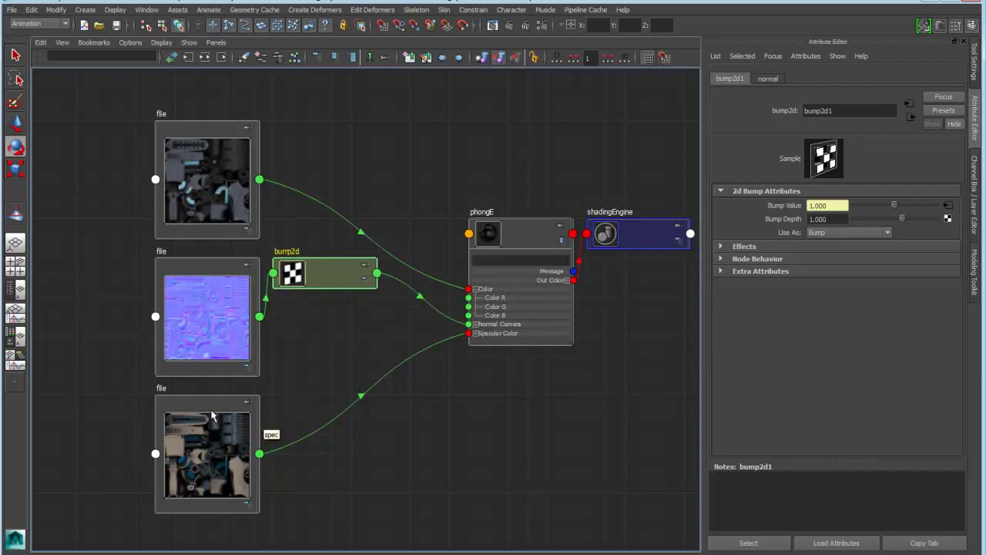
Move the specular file node out of the column so that it sits below bump2d and nearer to phongE
{"action": "key", "text": "4"}
{"action": "key", "text": "4"}
{"action": "left_click_drag", "start_coordinate": [218, 410], "coordinate": [336, 429]}
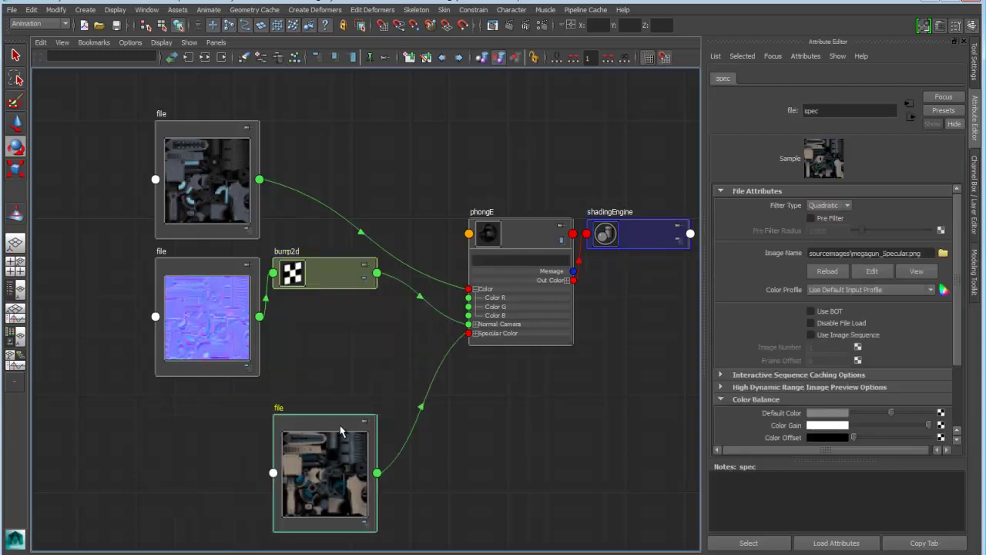
{"action": "right_click_drag", "start_coordinate": [531, 442], "coordinate": [494, 435], "text": "alt"}
{"action": "middle_click_drag", "start_coordinate": [494, 435], "coordinate": [481, 427], "text": "alt"}
{"action": "right_click_drag", "start_coordinate": [481, 428], "coordinate": [502, 426], "text": "alt"}
{"action": "middle_click_drag", "start_coordinate": [503, 426], "coordinate": [500, 424], "text": "alt"}
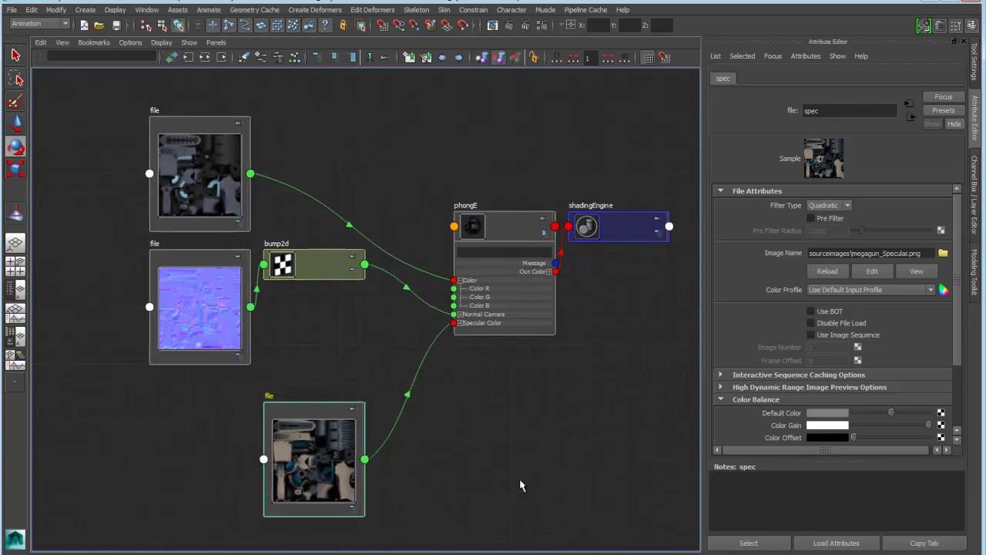
Bookmark the current node layout under the name "Gun Shader"
{"action": "left_click", "coordinate": [362, 233]}
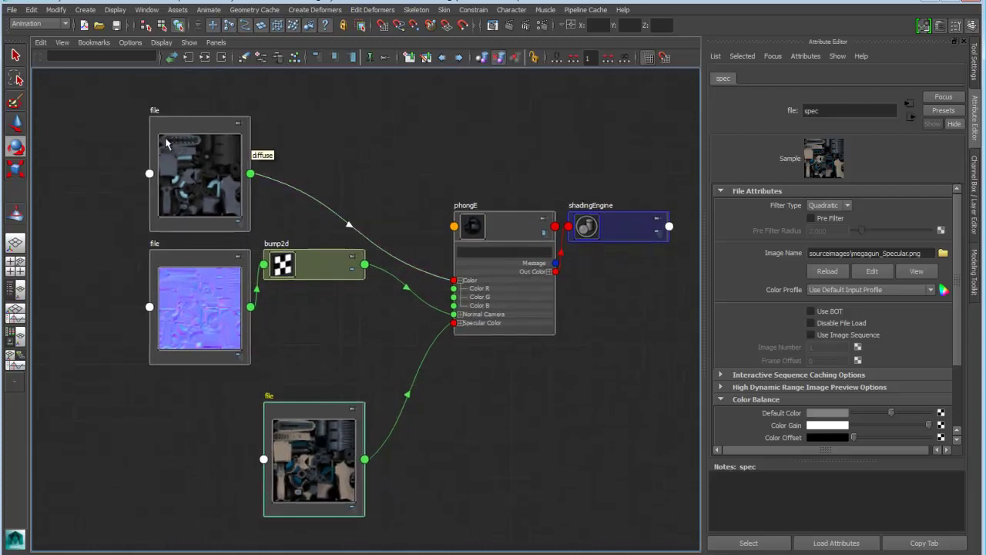
{"action": "left_click", "coordinate": [102, 45]}
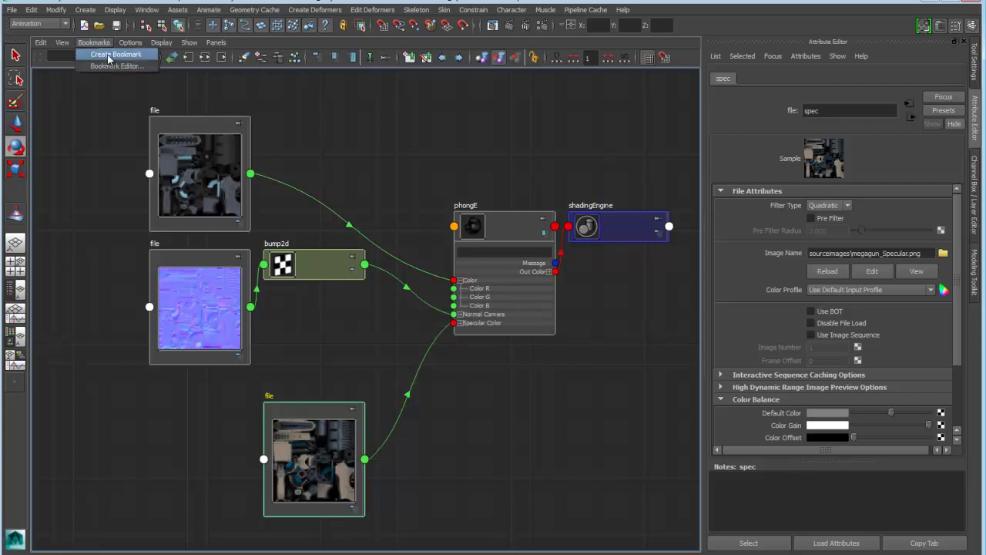
{"action": "left_click", "coordinate": [111, 61]}
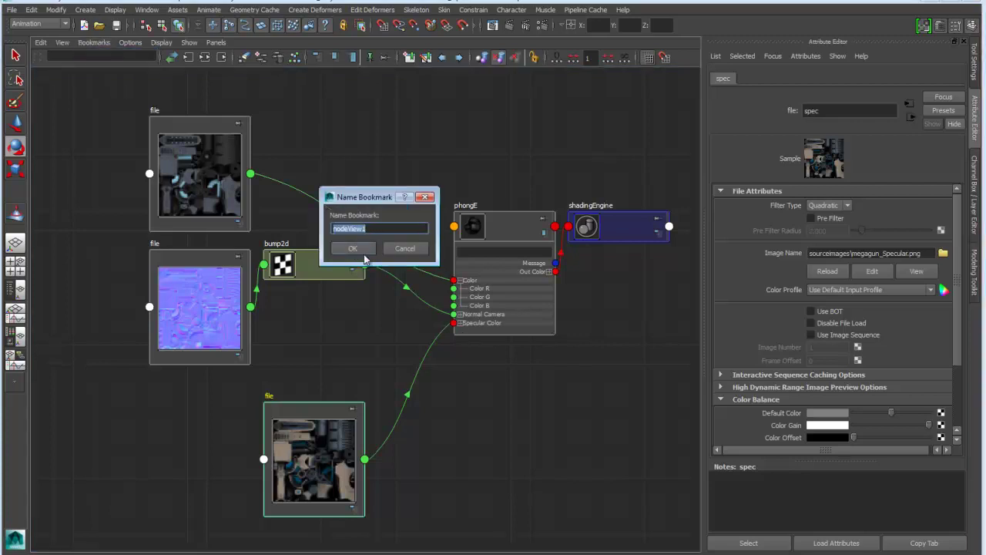
{"action": "type", "text": "GunShader"}
{"action": "left_click", "coordinate": [363, 251]}
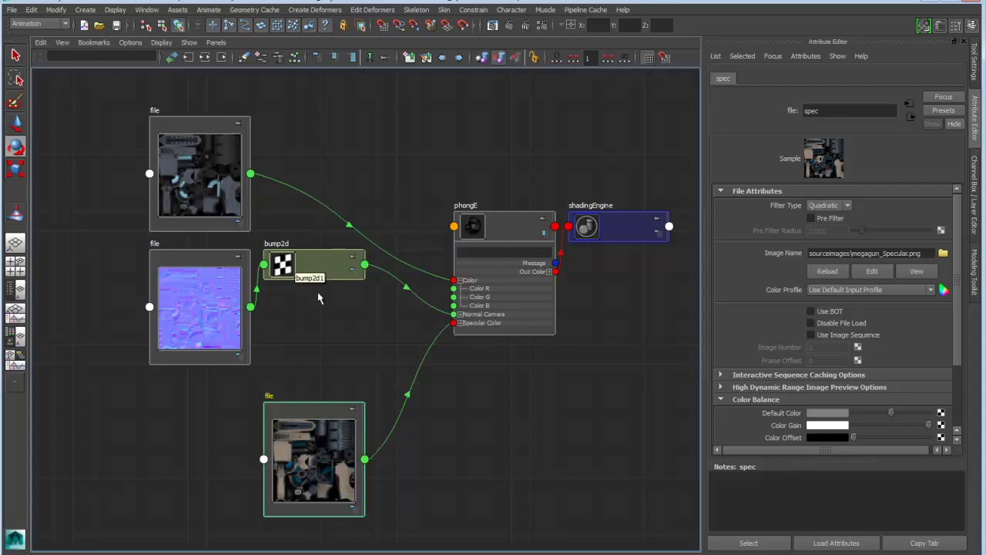
Move phongE higher in the graph and drop shadingEngine well away from it, down and to its right
{"action": "right_click_drag", "start_coordinate": [349, 338], "coordinate": [331, 338], "text": "alt"}
{"action": "left_click_drag", "start_coordinate": [462, 307], "coordinate": [432, 227]}
{"action": "left_click_drag", "start_coordinate": [555, 238], "coordinate": [637, 288]}
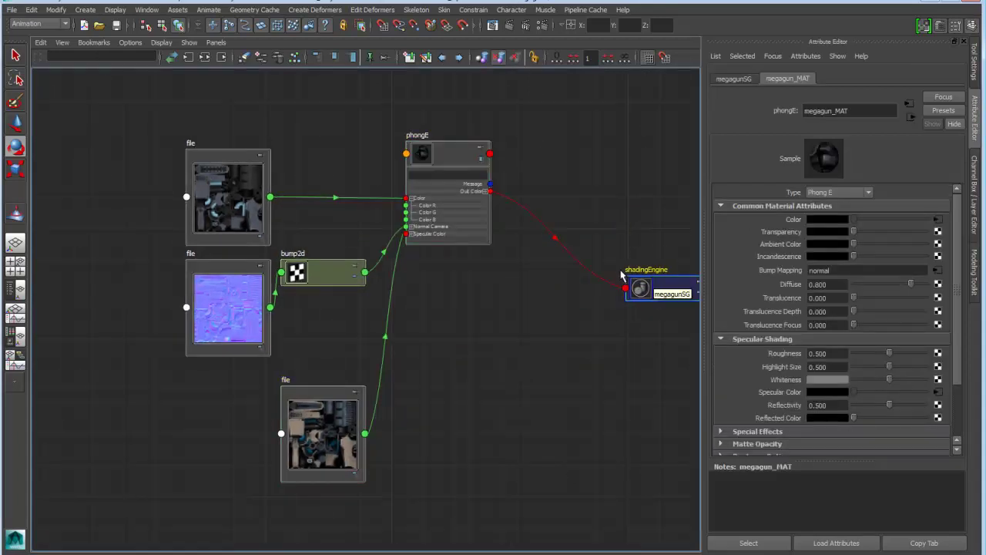
Spread the normal file node and bump2d apart, and remove bump2d from the graph
{"action": "left_click_drag", "start_coordinate": [302, 273], "coordinate": [363, 333]}
{"action": "middle_click_drag", "start_coordinate": [440, 373], "coordinate": [444, 357], "text": "alt"}
{"action": "left_click_drag", "start_coordinate": [228, 286], "coordinate": [142, 318]}
{"action": "left_click_drag", "start_coordinate": [415, 316], "coordinate": [350, 305]}
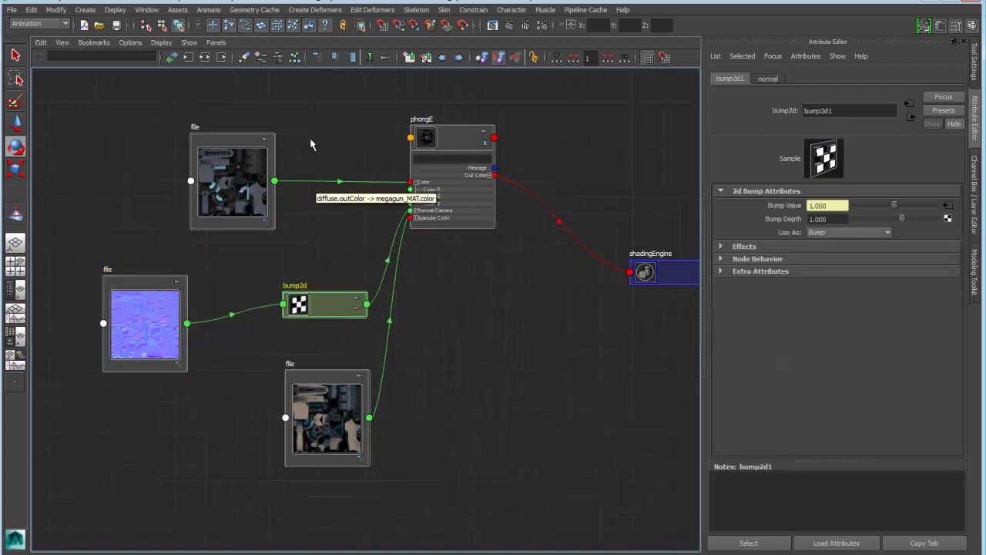
{"action": "left_click", "coordinate": [279, 59]}
Shift the specular file node down and to the left, and shrink it to a small swatch
{"action": "left_click_drag", "start_coordinate": [343, 389], "coordinate": [306, 412]}
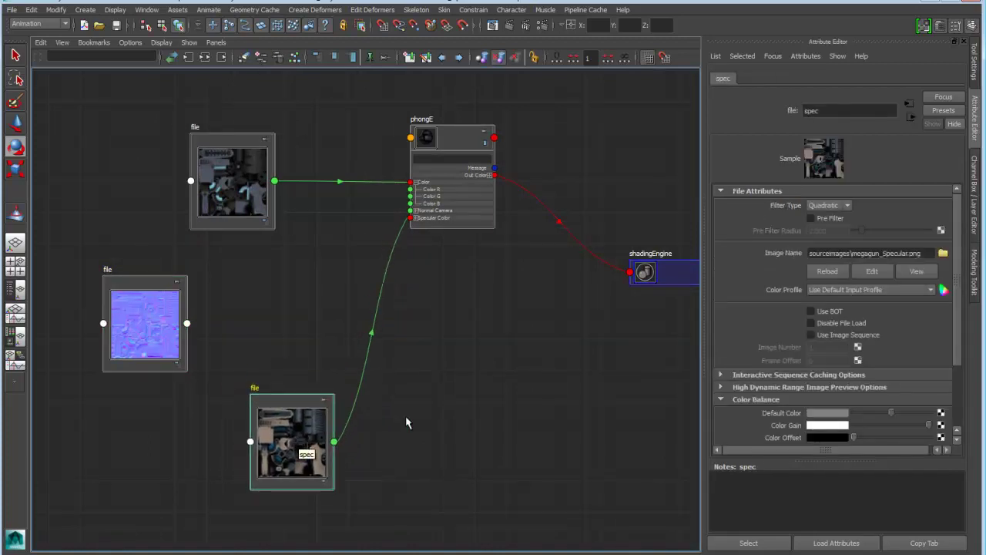
{"action": "key", "text": "a"}
{"action": "left_click", "coordinate": [234, 410]}
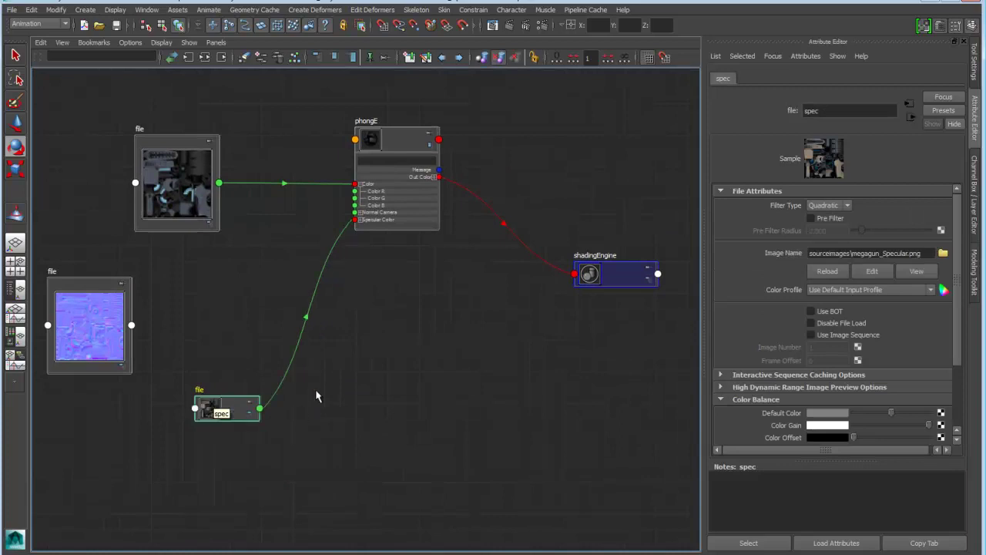
{"action": "middle_click_drag", "start_coordinate": [316, 393], "coordinate": [287, 414], "text": "alt"}
Move shadingEngine closer to phongE and expand it to show all of its attributes
{"action": "left_click_drag", "start_coordinate": [597, 287], "coordinate": [582, 242]}
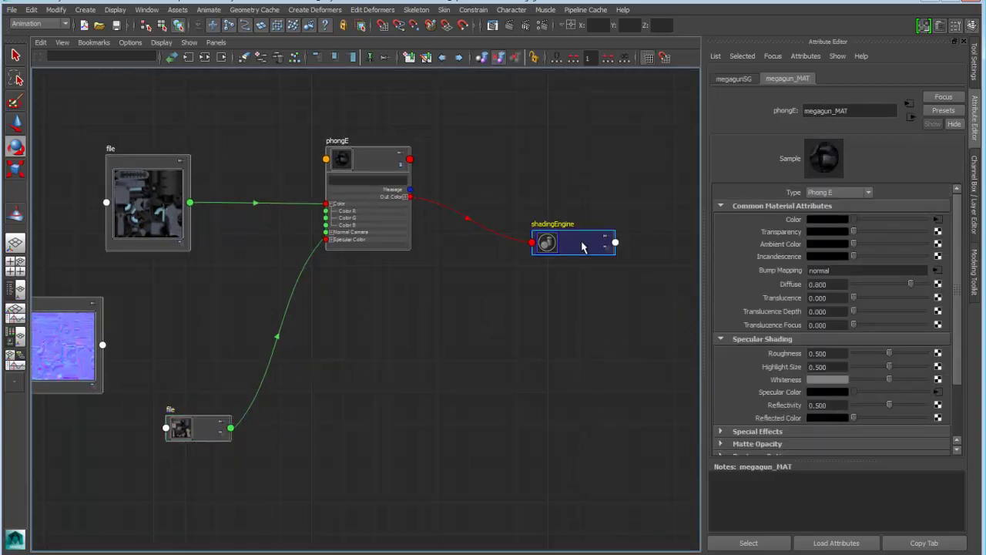
{"action": "key", "text": "3"}
{"action": "key", "text": "a"}
Clear the selection and restore the node layout from the Gun Shader bookmark
{"action": "left_click", "coordinate": [373, 365]}
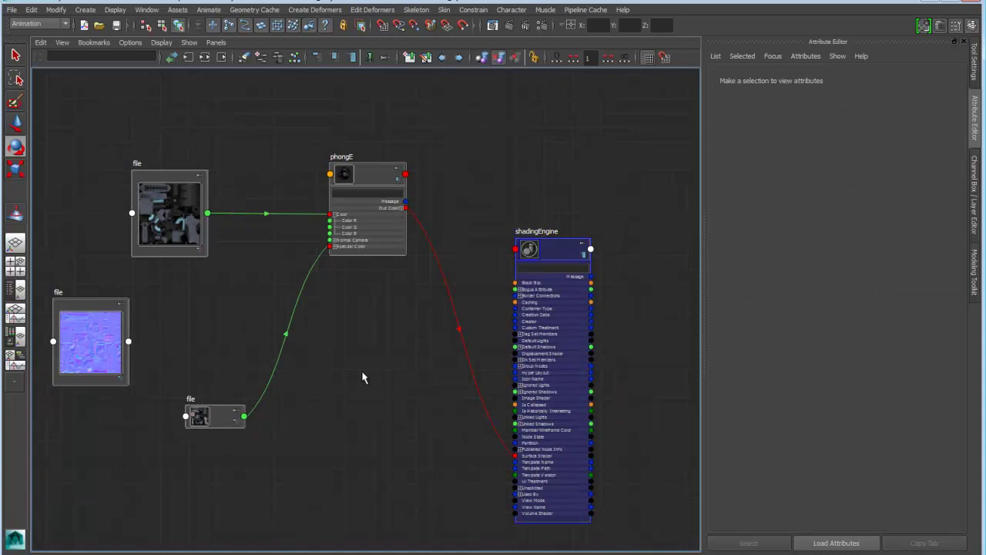
{"action": "left_click", "coordinate": [102, 43]}
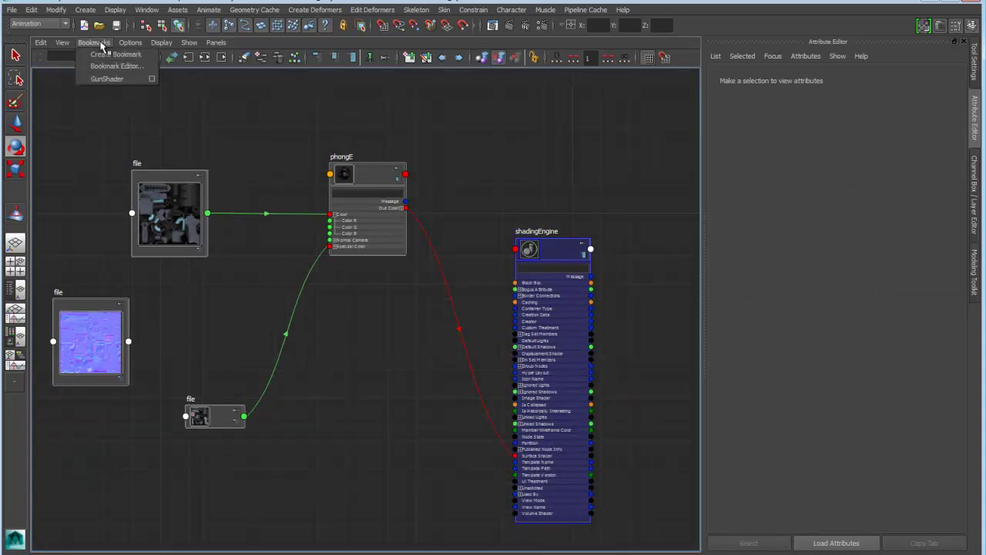
{"action": "left_click", "coordinate": [113, 80]}
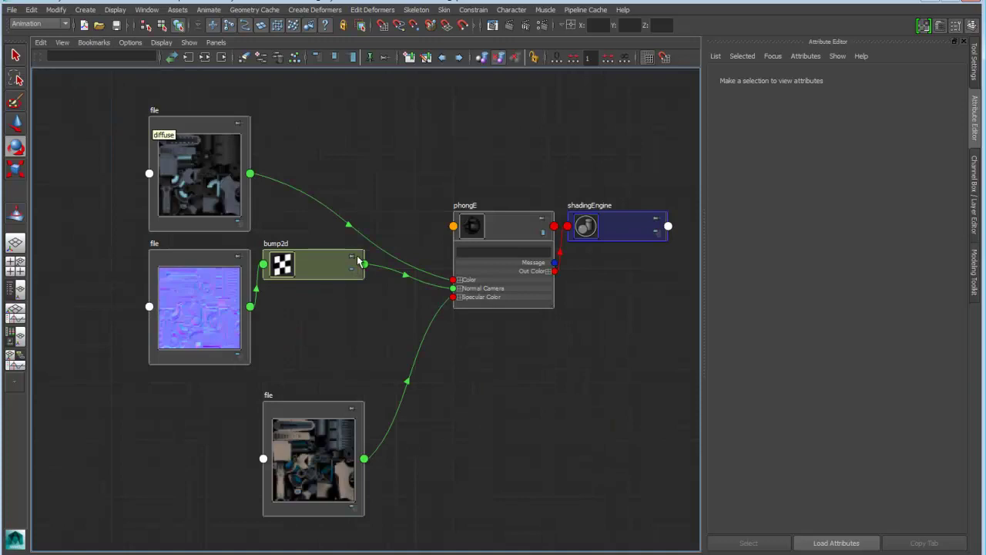